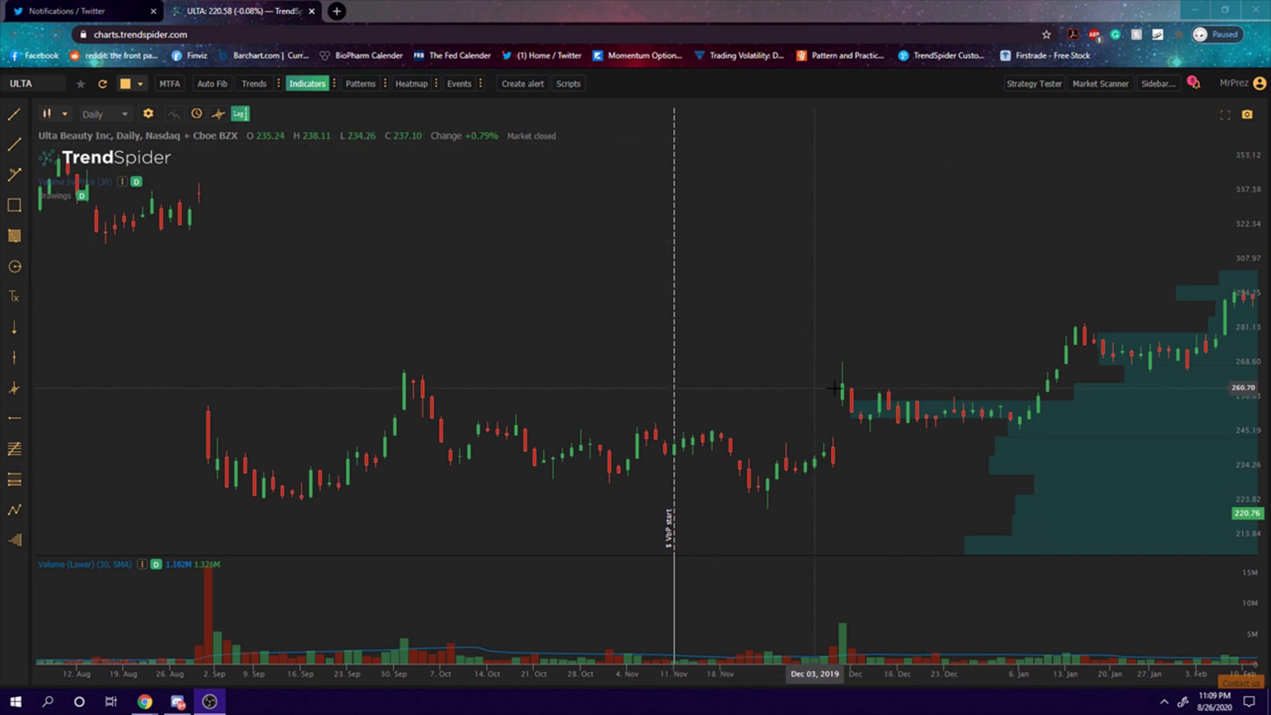
- Pan ULTA's daily chart to show late July through mid-November 2019, including the late-August gap down
drag(812, 233, 729, 222)
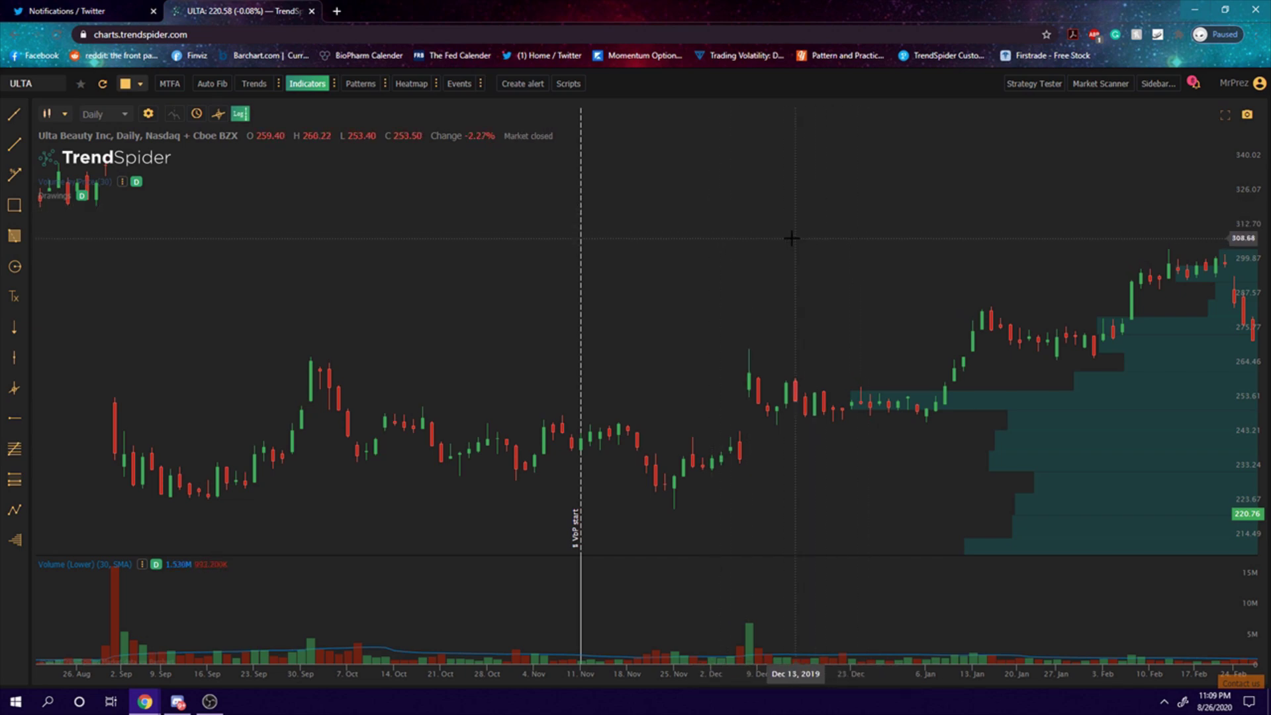
drag(820, 261, 872, 261)
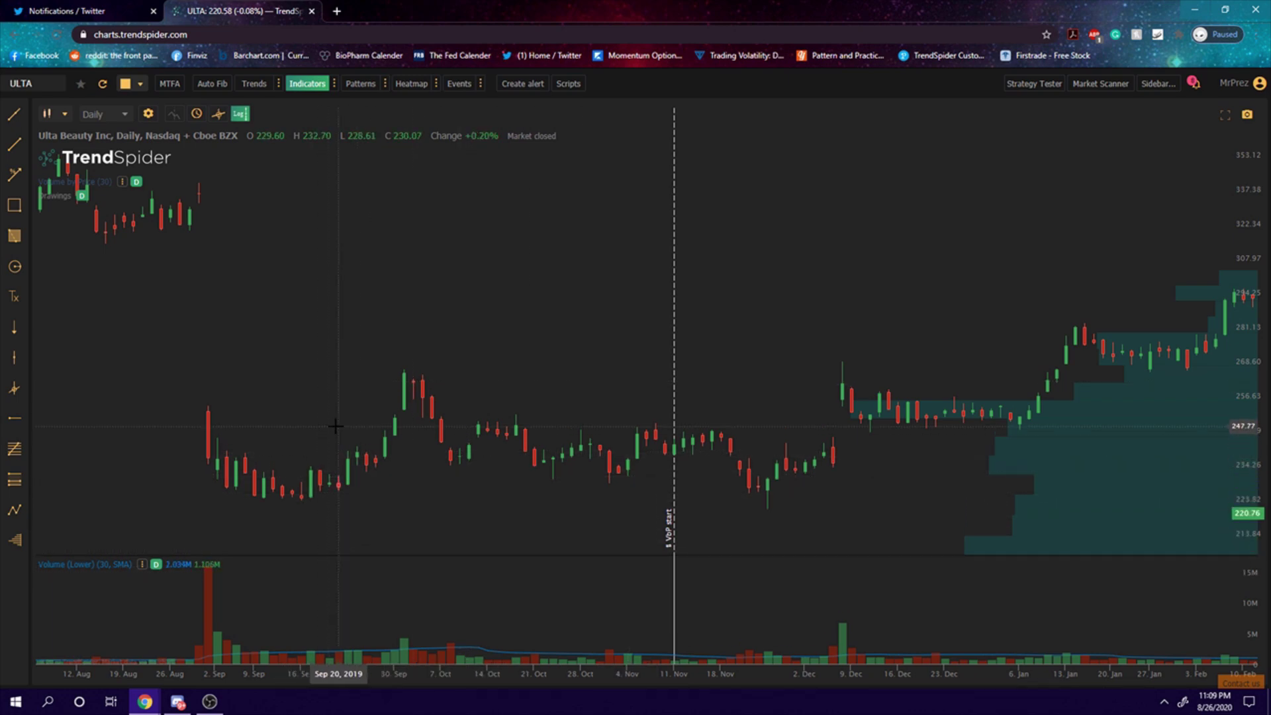
drag(298, 445, 271, 424)
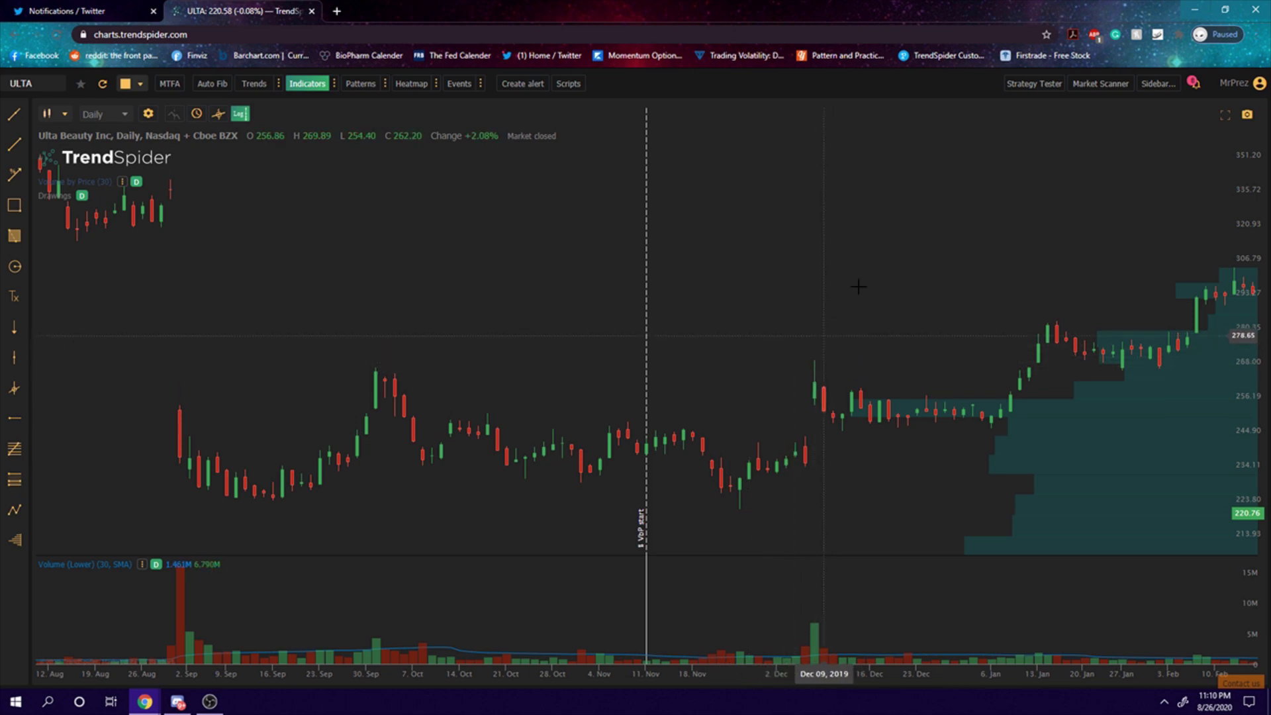
drag(857, 284, 766, 196)
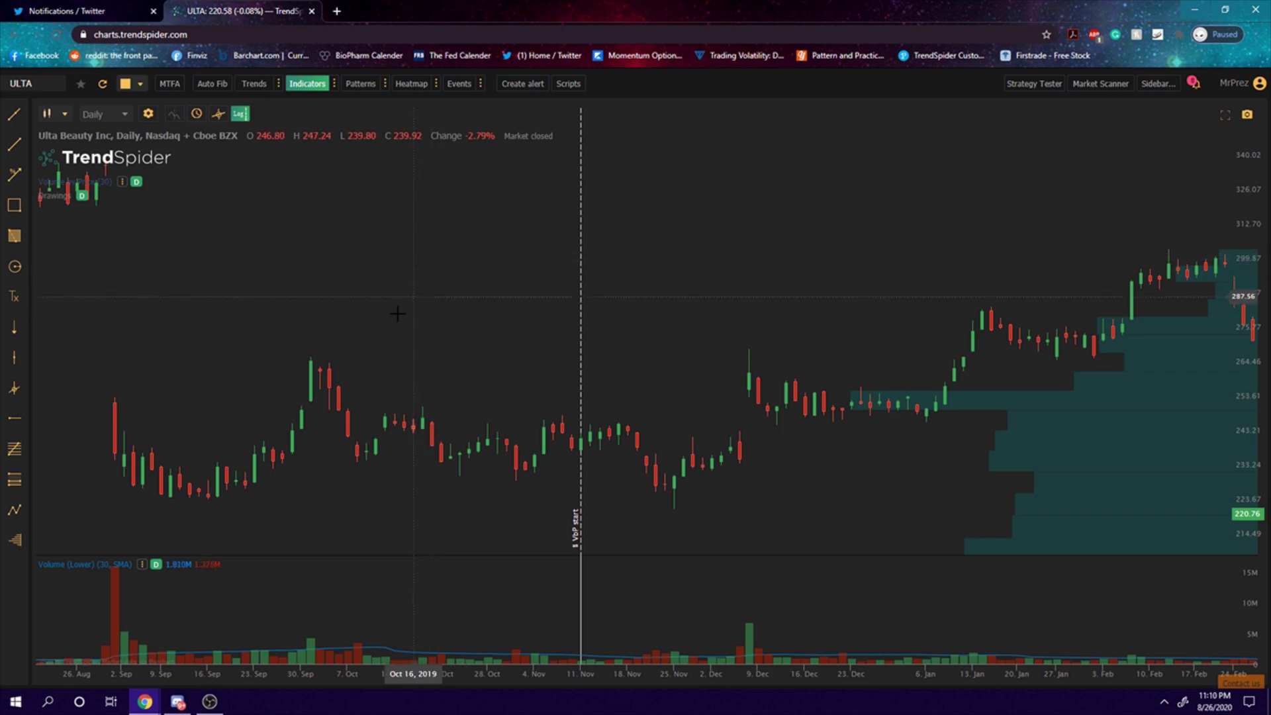
drag(315, 338, 483, 341)
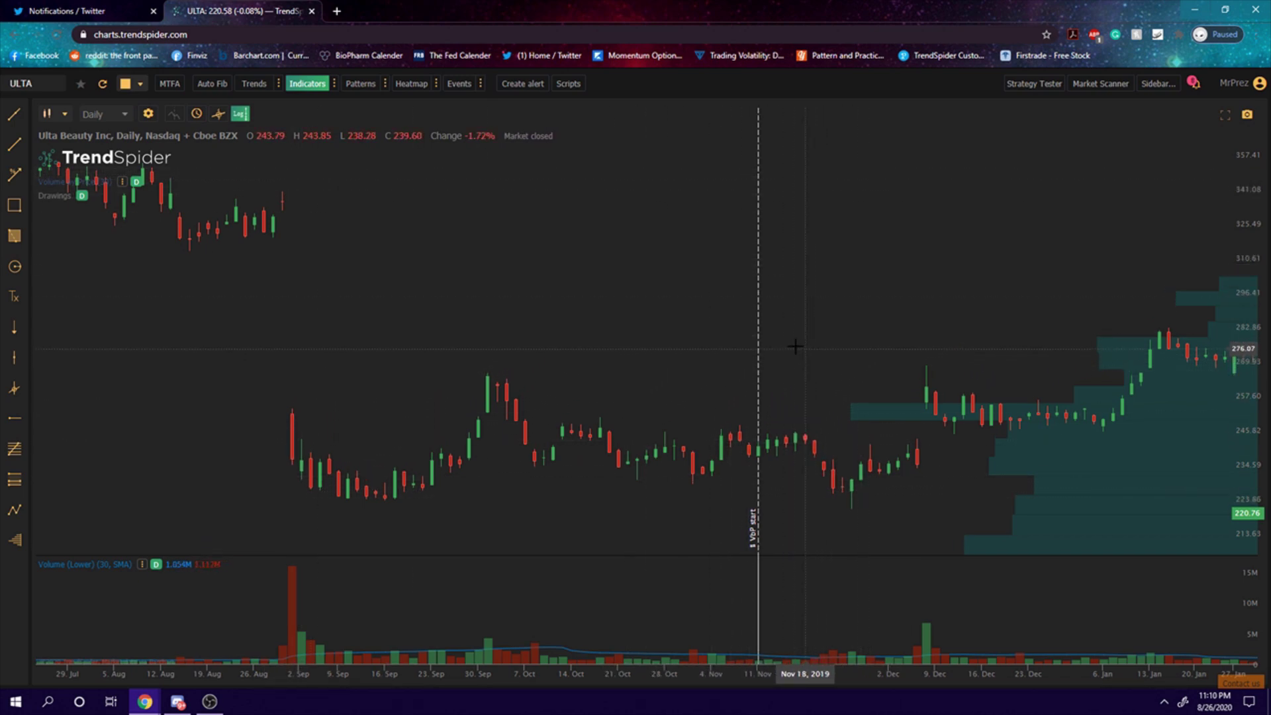
drag(795, 346, 747, 335)
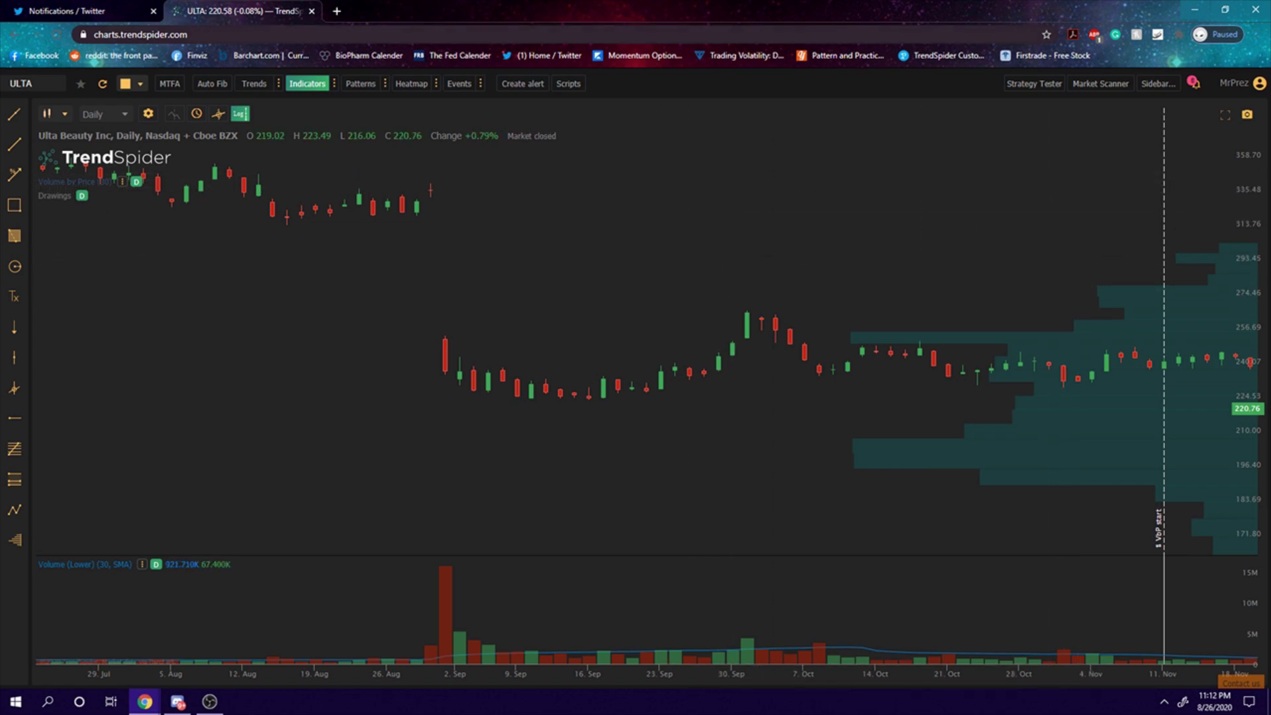
key(Print)
- Capture the September–October chart area and underline the candle before the tall green one
drag(511, 224, 1004, 680)
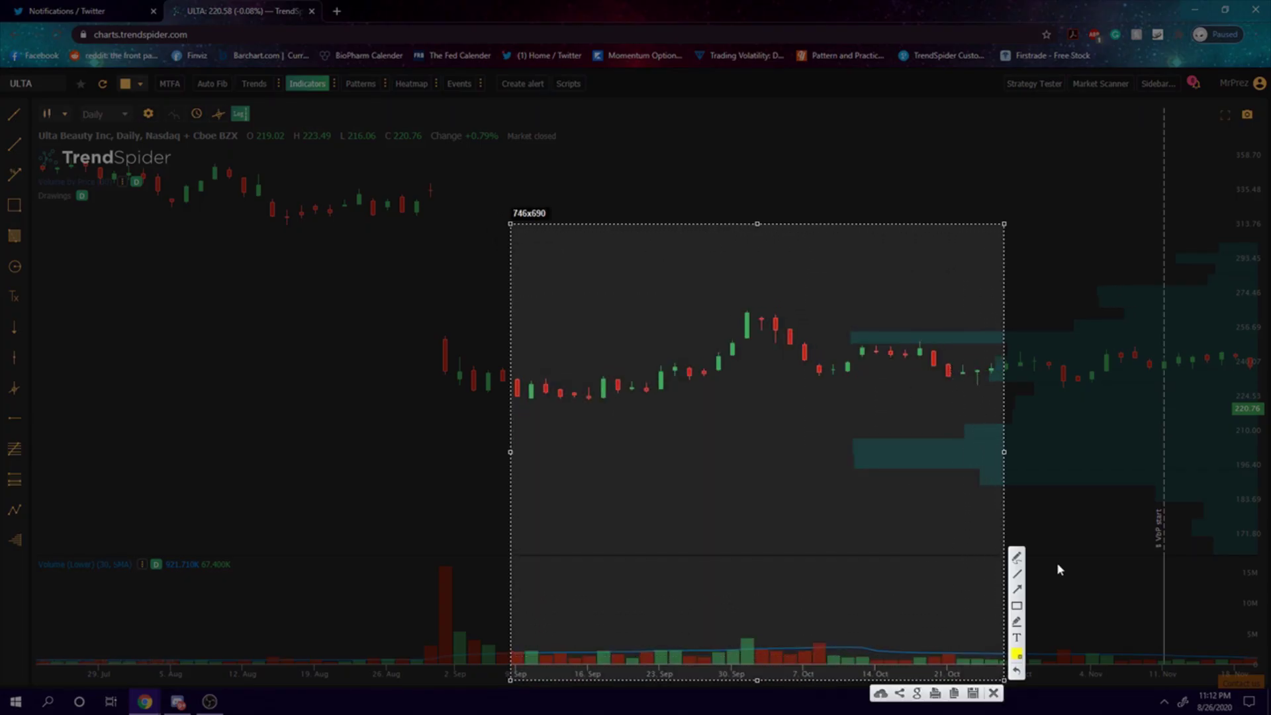
click(1018, 558)
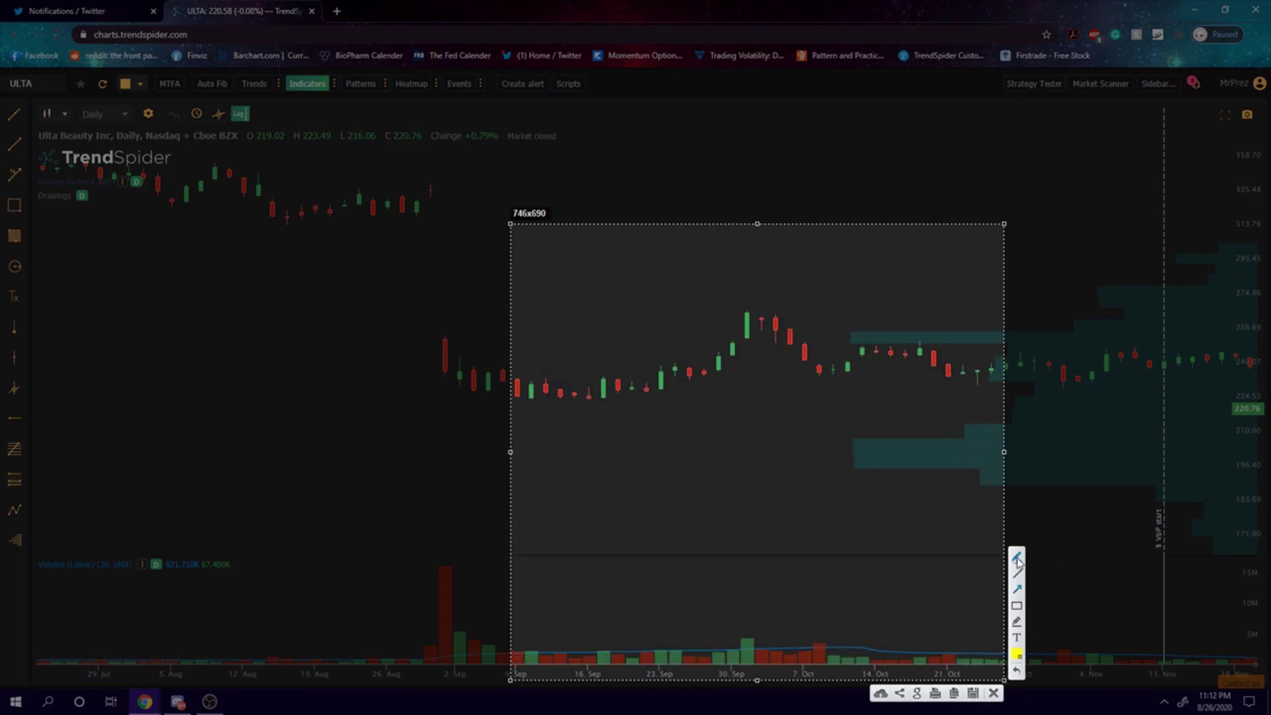
click(716, 372)
drag(722, 370, 756, 339)
- Add yellow arrows along the rising volume and above the peak candles, plus a line to the tall green candle
click(1018, 589)
drag(714, 651, 755, 628)
drag(709, 307, 813, 308)
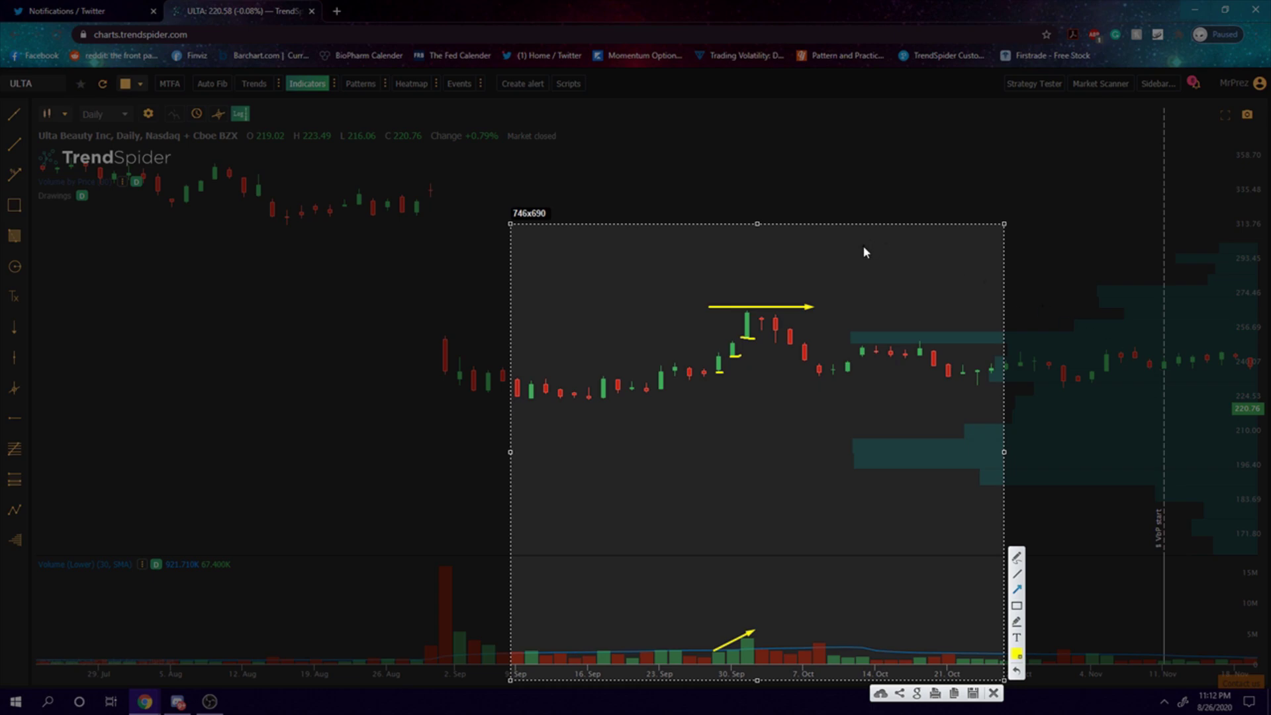
click(1019, 573)
mouse_move(743, 273)
mouse_down()
mouse_move(747, 306)
mouse_move(755, 292)
mouse_move(747, 306)
mouse_move(776, 312)
mouse_move(829, 375)
mouse_up()
click(1017, 590)
- Point yellow arrows at the early-October and 7 Oct volume bars
drag(788, 610, 759, 644)
drag(774, 645, 797, 652)
drag(830, 592, 830, 603)
drag(820, 645, 820, 644)
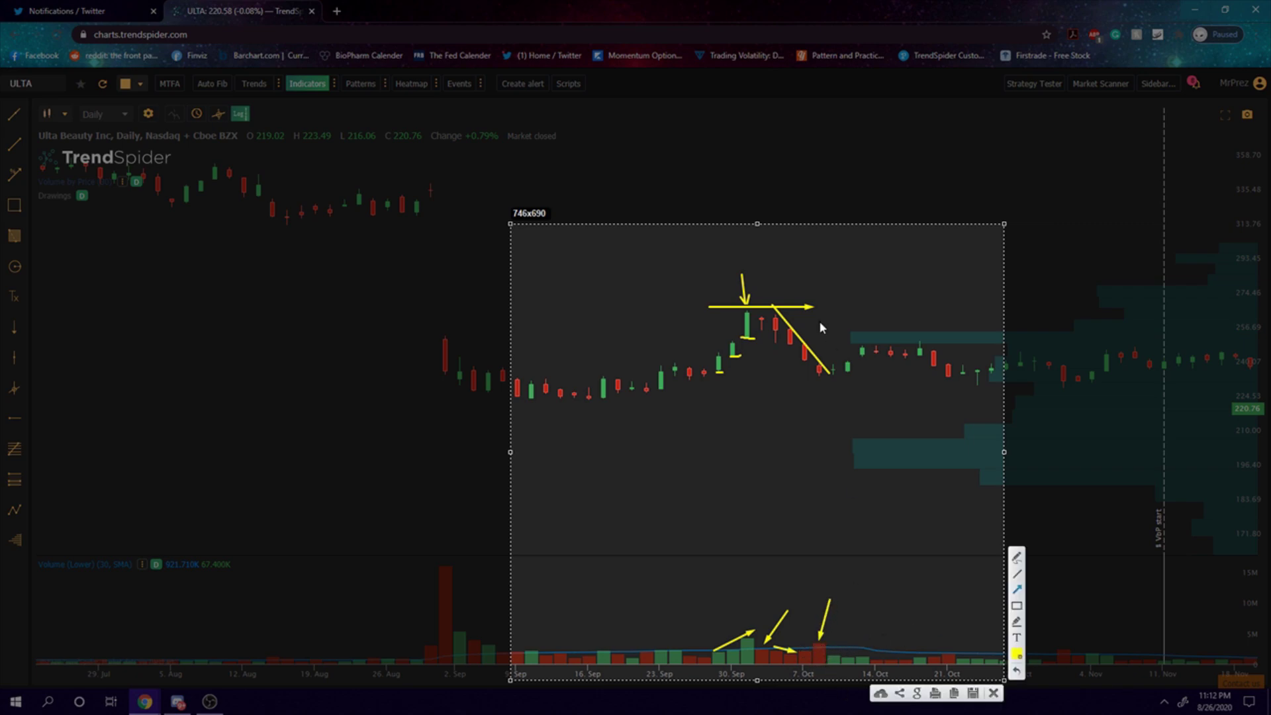
- Try a short arrow and a box beside the red candles, undoing both
drag(788, 361, 835, 360)
click(1018, 671)
click(1018, 614)
drag(800, 360, 828, 366)
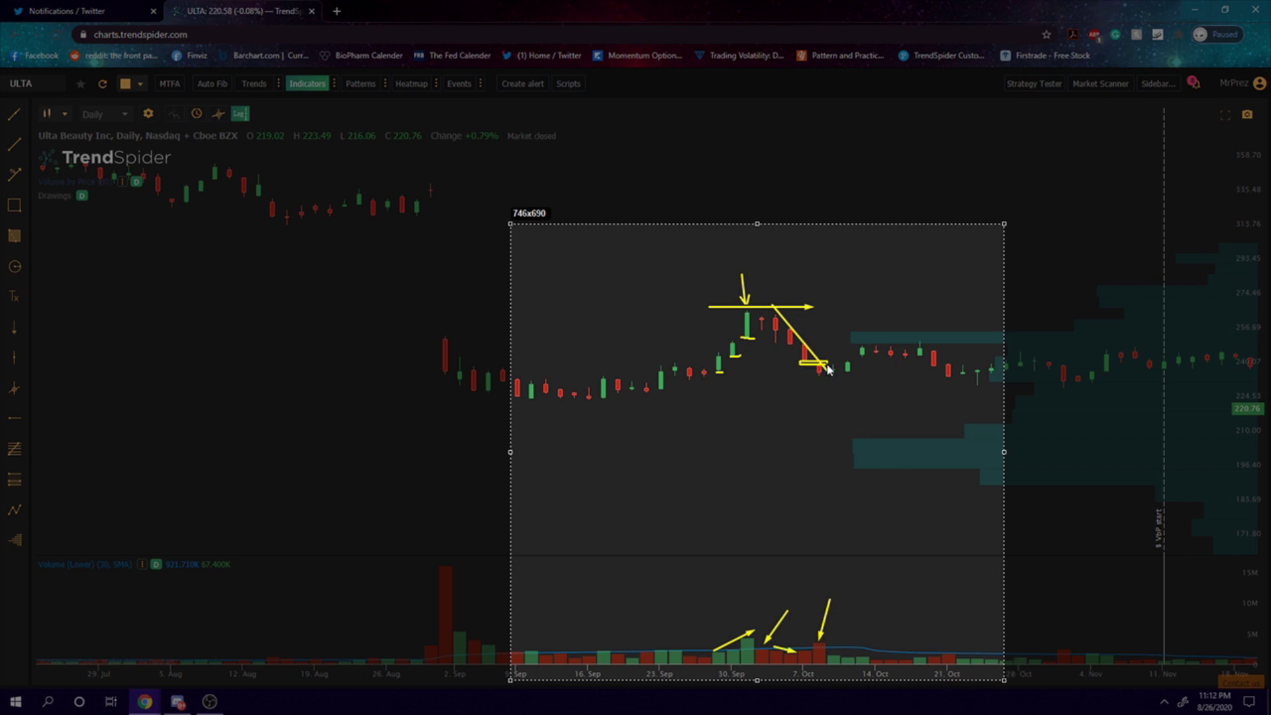
click(1015, 671)
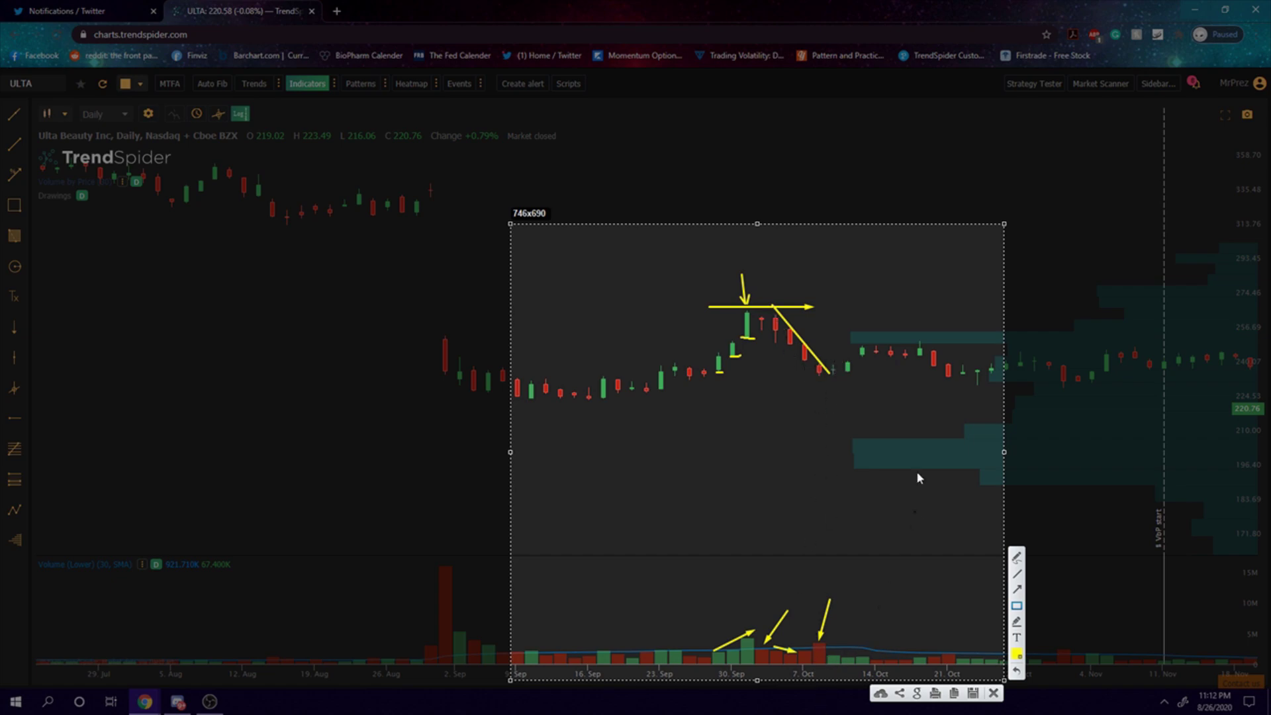
- Add an upward arrow at a volume bar and a short level line at the trend line's end, then close the capture
click(1017, 589)
drag(837, 406, 836, 383)
click(1017, 573)
drag(813, 364, 857, 364)
click(993, 693)
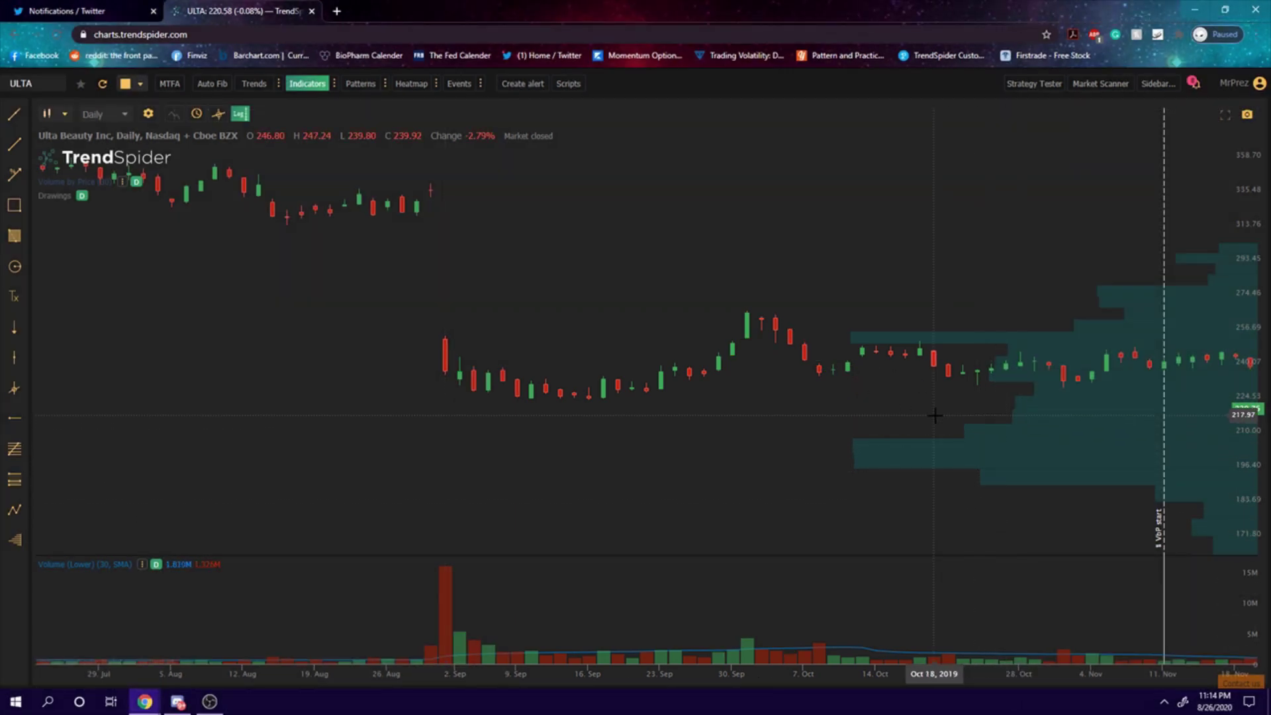
- Pan the chart to mid-November 2019 through early March 2020, showing the late-February selloff to about 220
drag(935, 415, 582, 403)
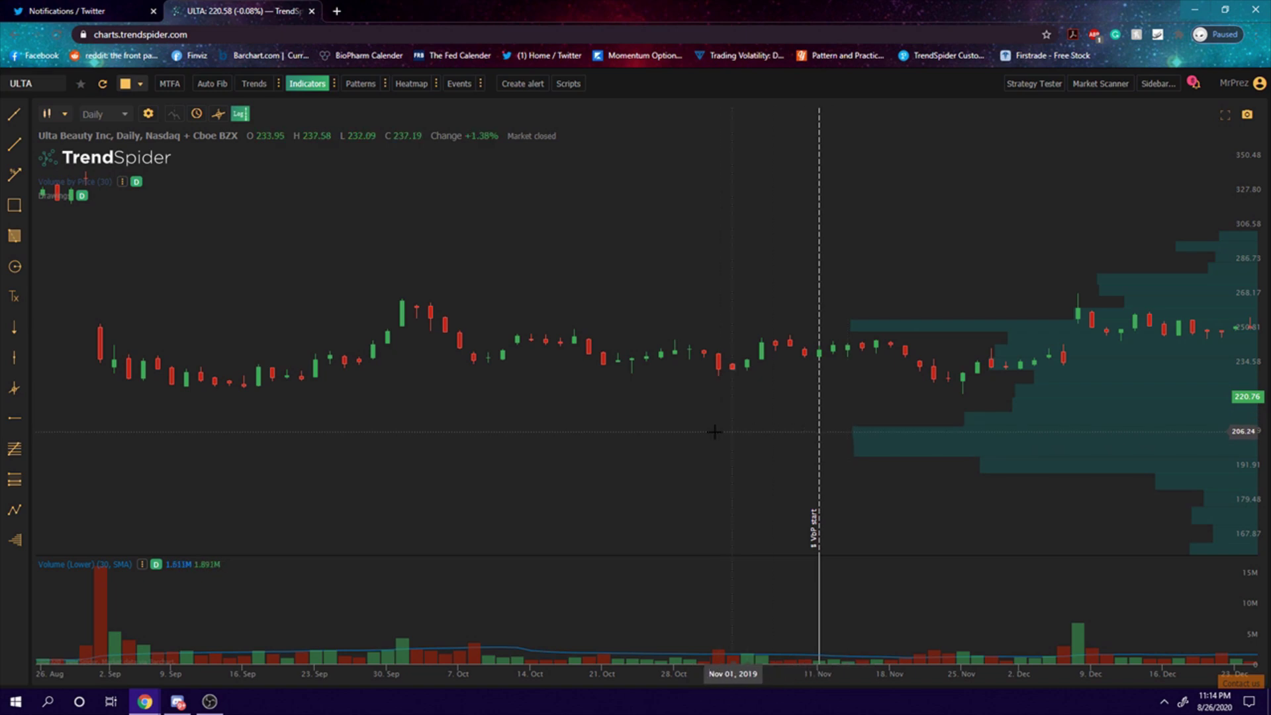
drag(743, 323, 490, 275)
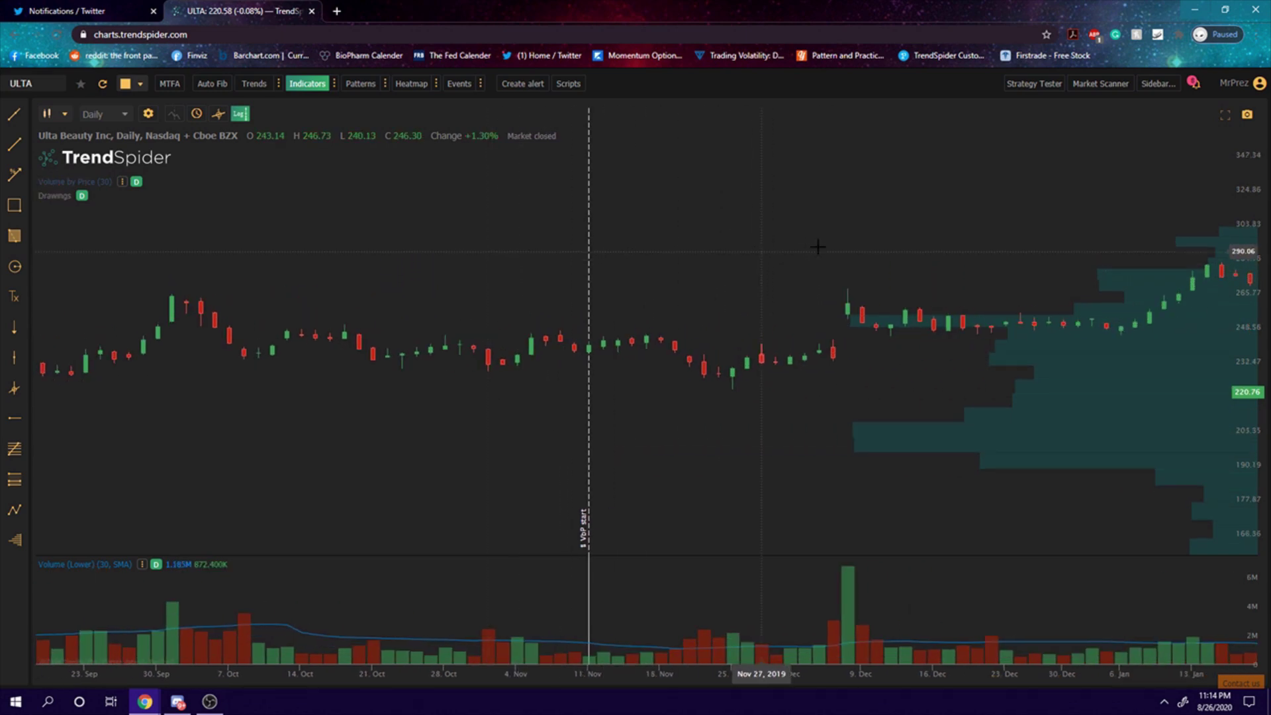
drag(817, 247, 457, 269)
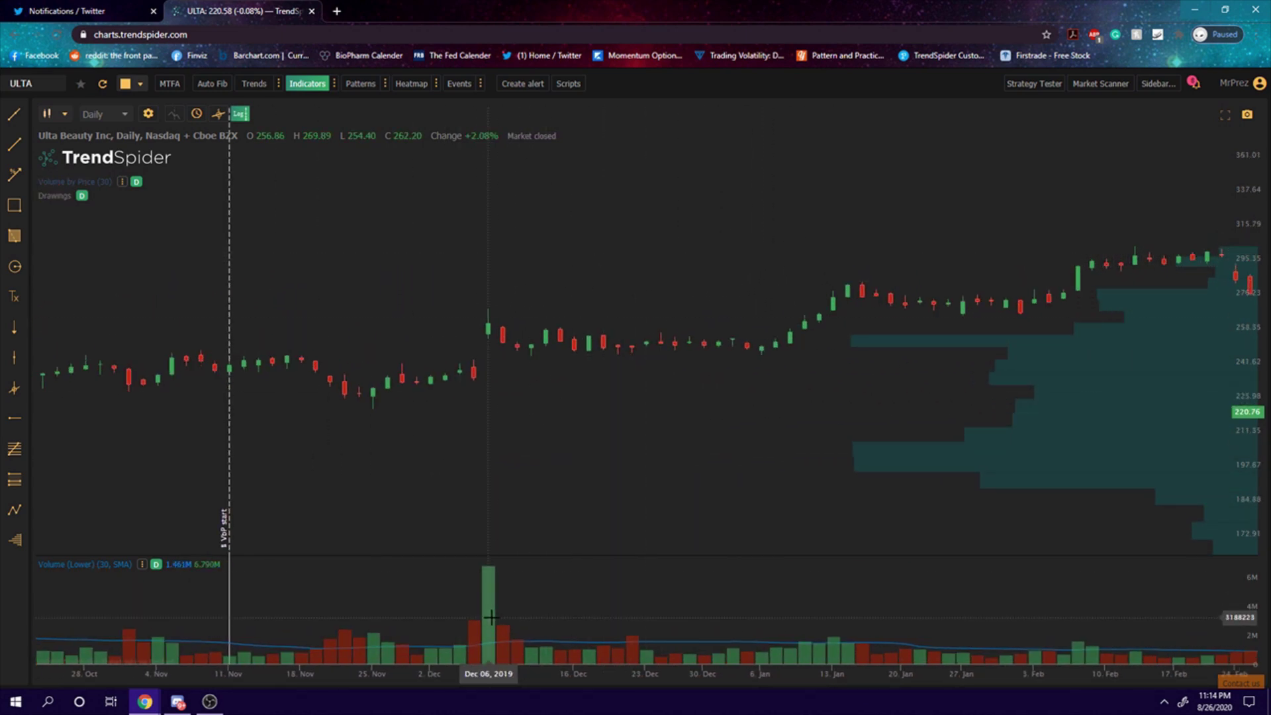
drag(689, 431, 534, 434)
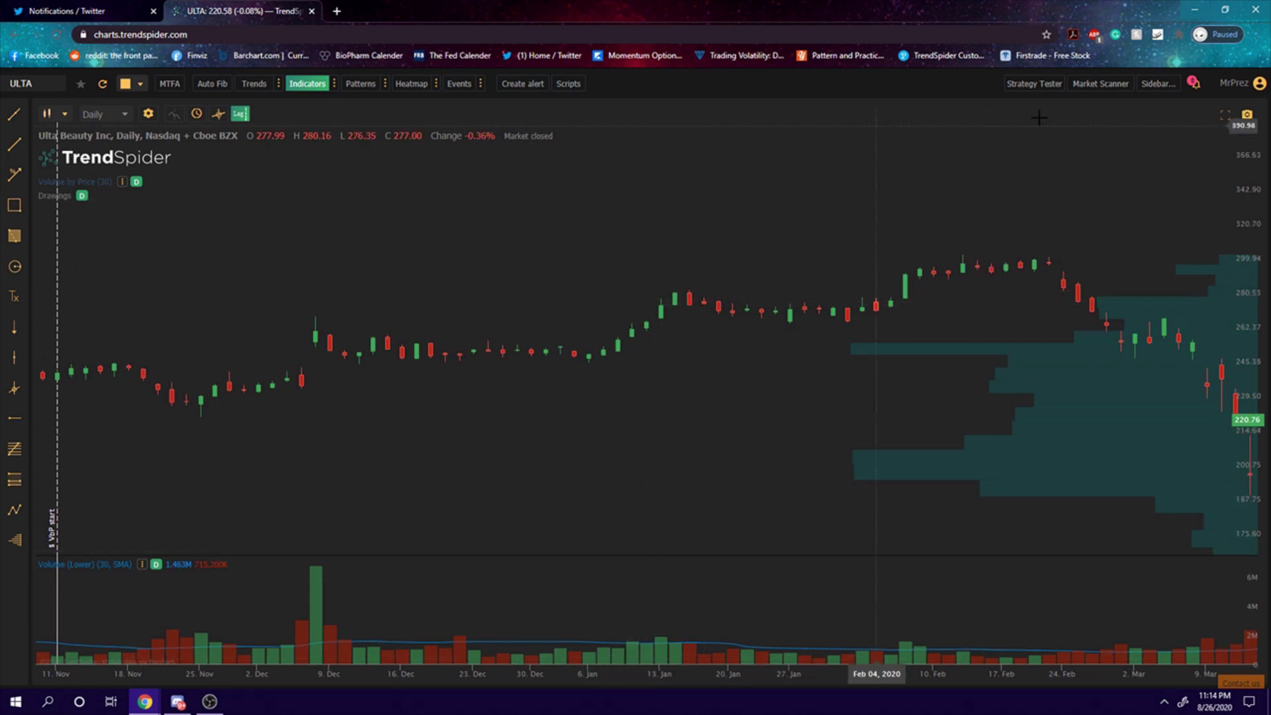
- Capture late December to February, number the first rising candles 1 and 2, and arrow volume up to candle 1
key(Print)
drag(495, 217, 935, 676)
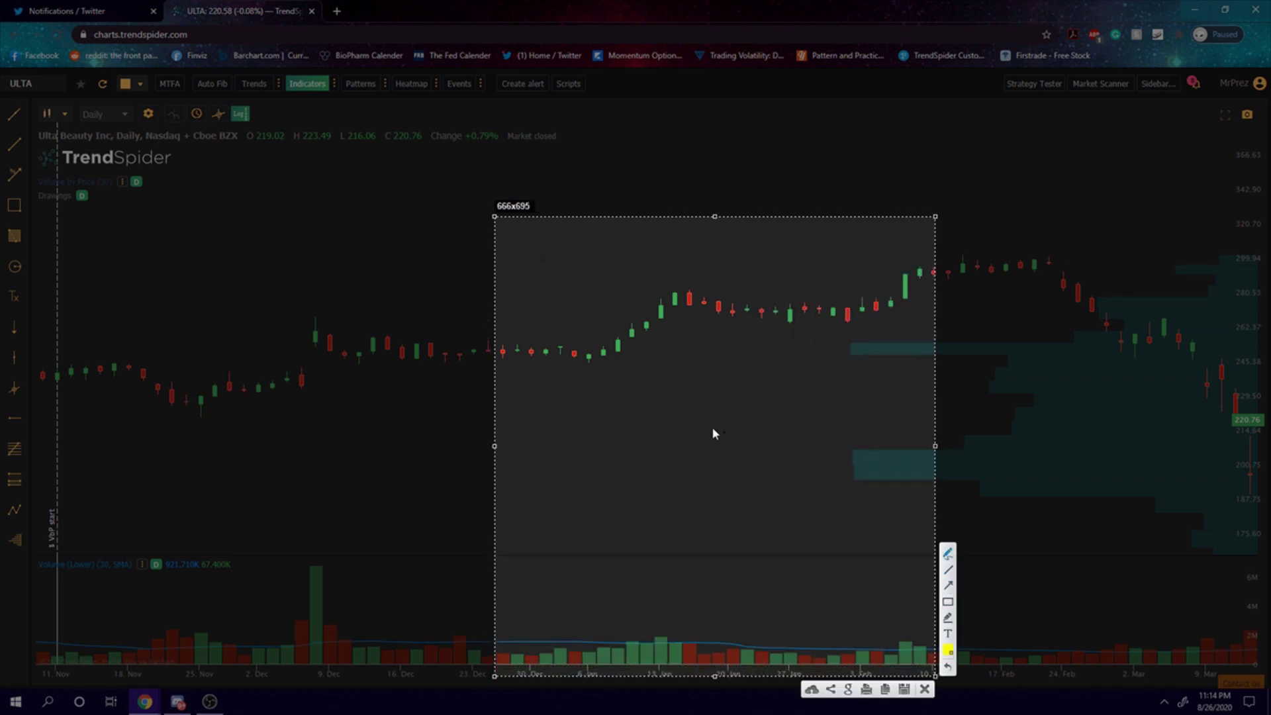
mouse_move(589, 363)
mouse_down()
mouse_move(608, 370)
mouse_move(620, 356)
mouse_move(621, 366)
mouse_move(676, 312)
mouse_move(674, 324)
mouse_up()
drag(591, 641, 590, 381)
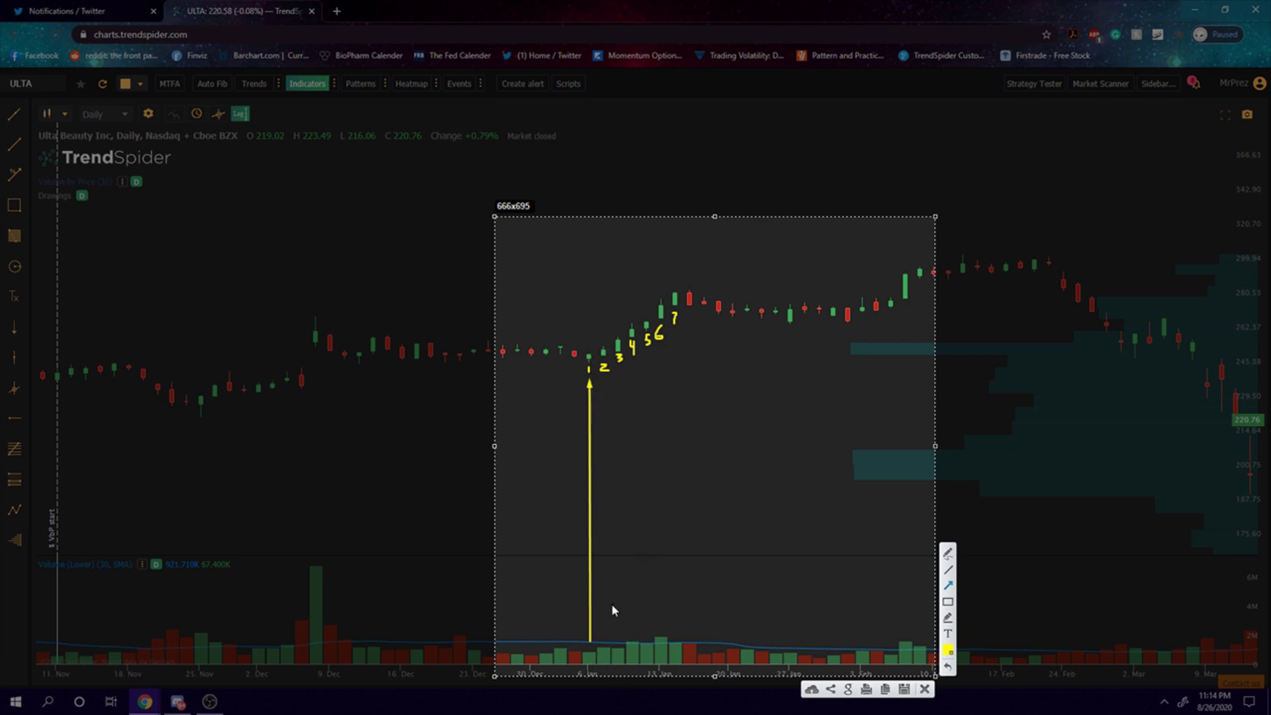
mouse_move(597, 646)
mouse_down()
mouse_move(660, 631)
mouse_move(699, 426)
mouse_move(672, 325)
mouse_move(661, 346)
mouse_up()
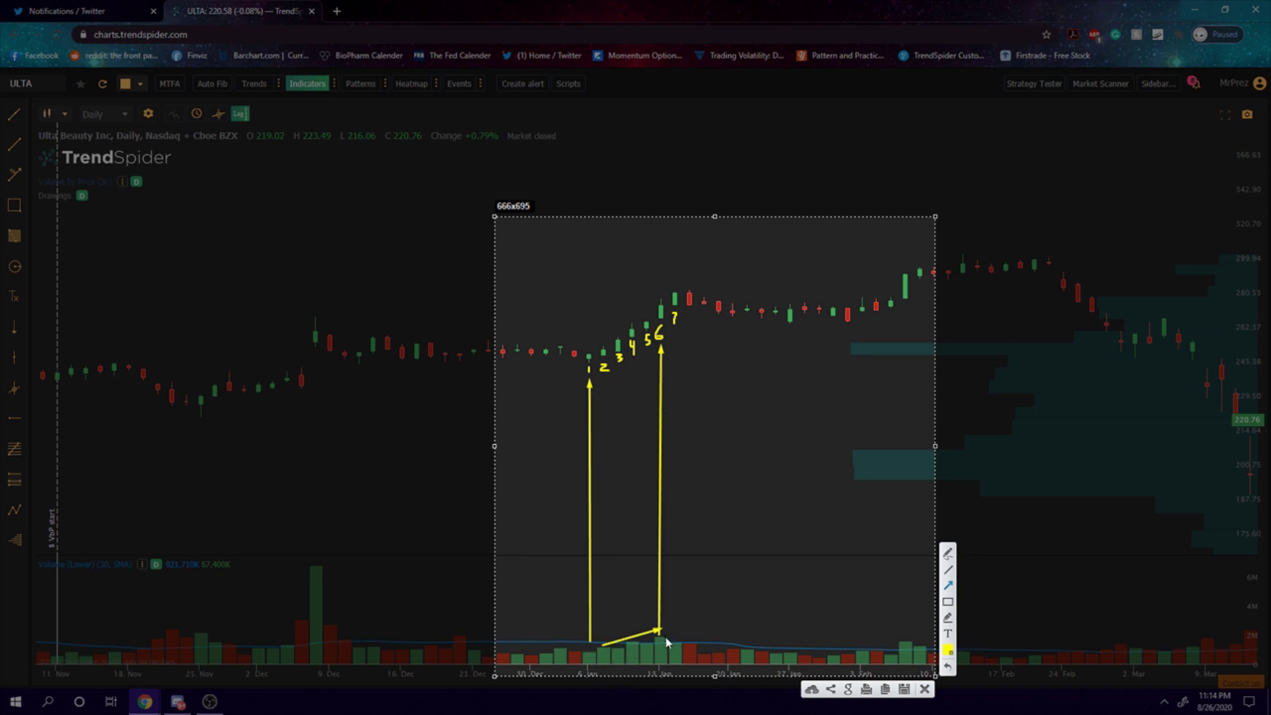
- Add arrows at the 13 Jan candle and along the flat stretch after the peak, then close the capture
drag(652, 291, 659, 299)
drag(682, 282, 743, 299)
click(925, 689)
- Move the chart forward to late April–August 2020, rescale prices, and select the June decline for capture
drag(809, 335, 327, 284)
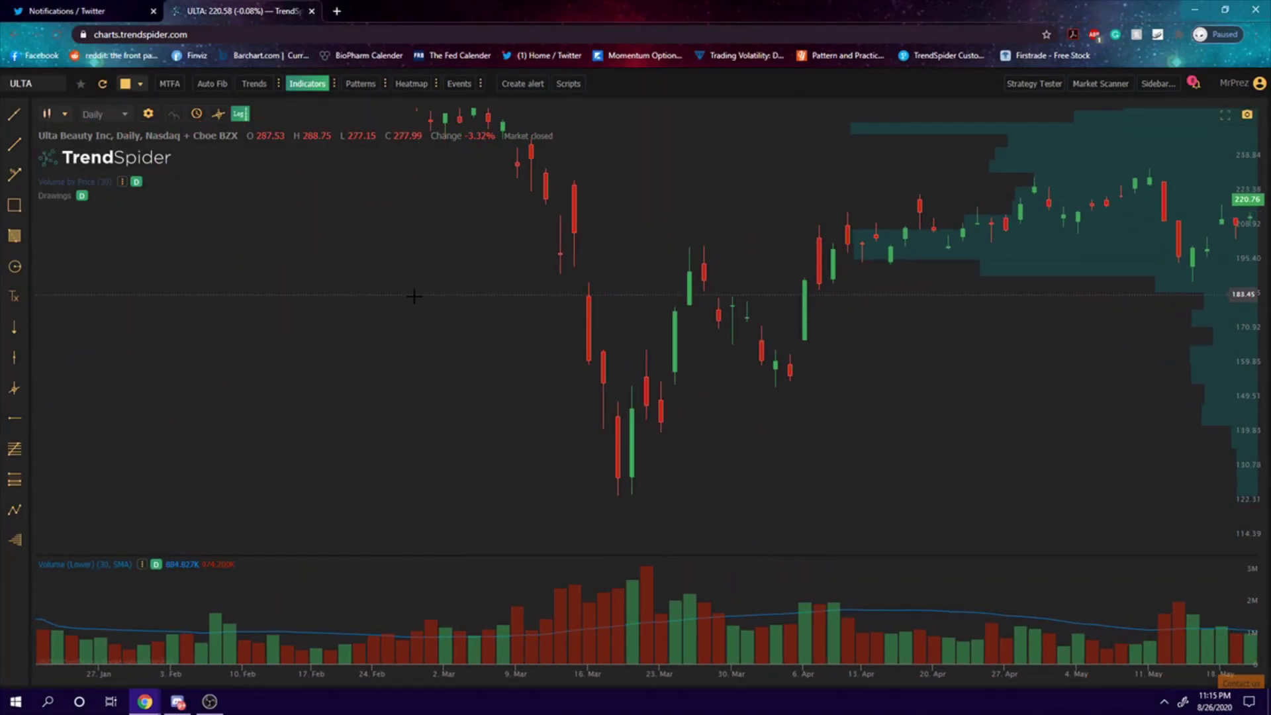
drag(1244, 327, 1238, 381)
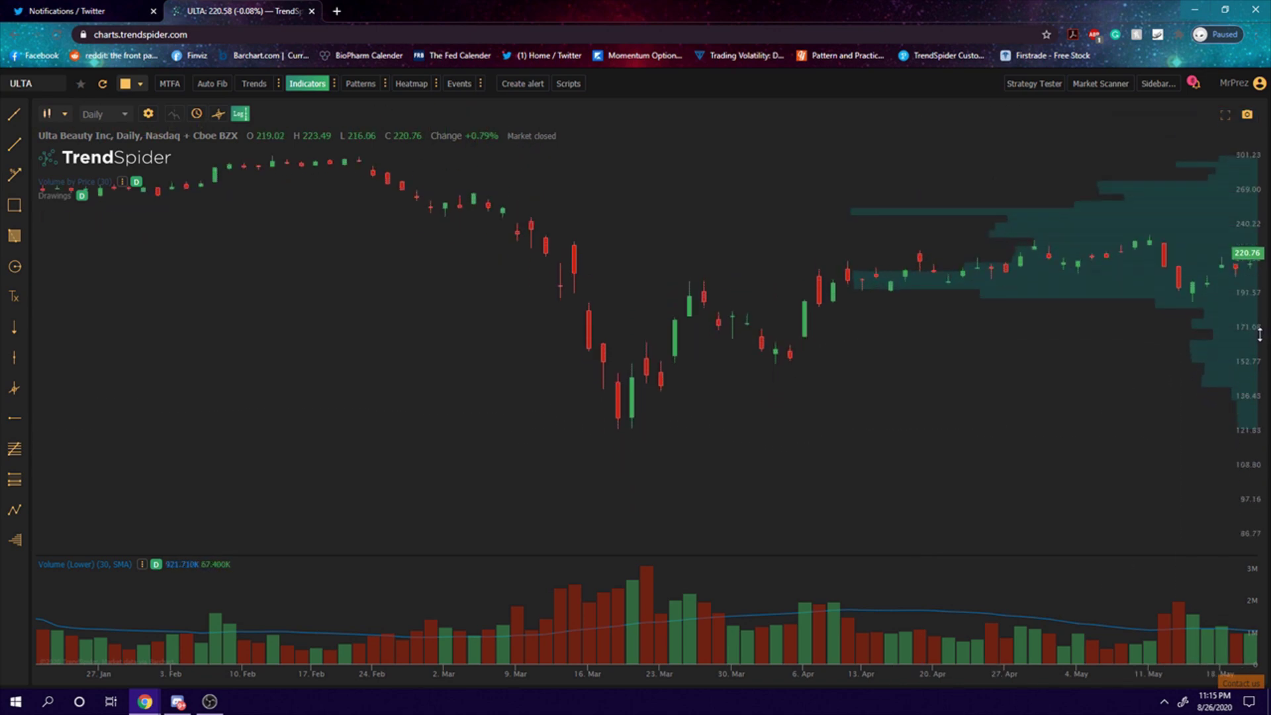
drag(948, 454, 817, 431)
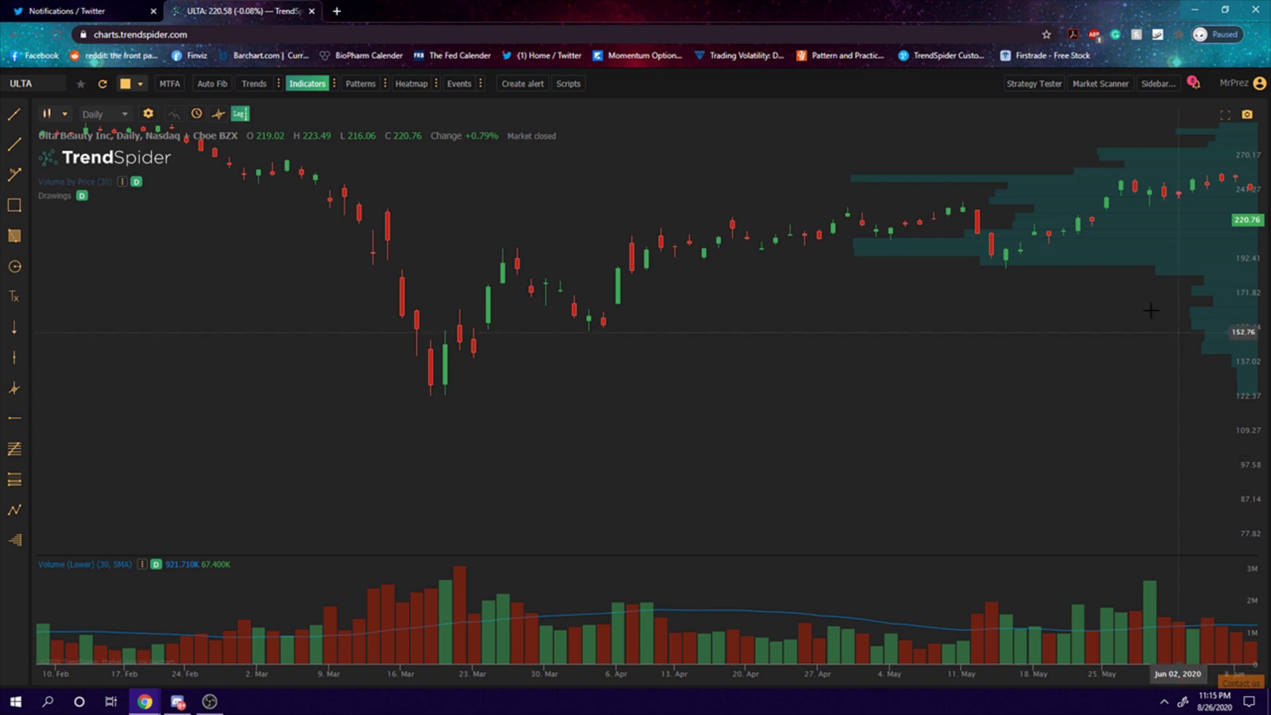
drag(861, 344, 364, 384)
drag(784, 386, 610, 391)
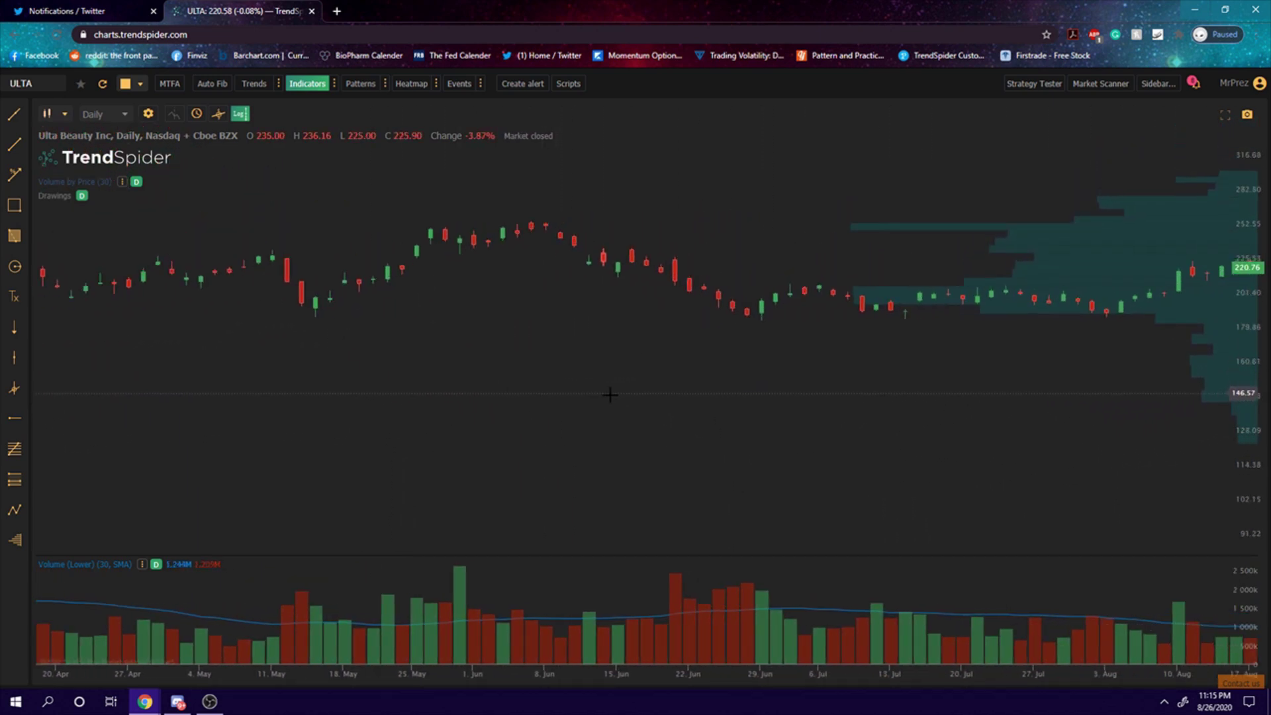
mouse_move(1242, 397)
mouse_down()
mouse_move(1242, 360)
mouse_move(1242, 411)
mouse_up()
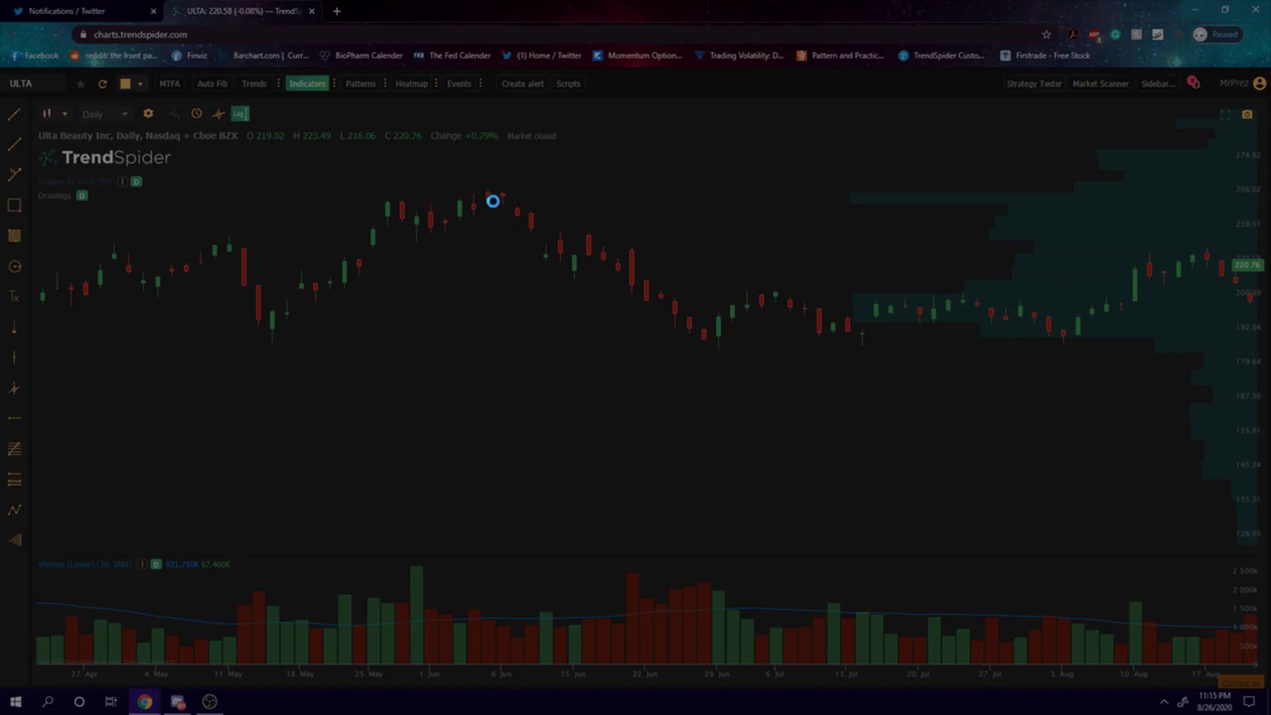
drag(481, 165, 901, 677)
click(916, 584)
- Arrow the 19 Jun volume spike to its candle, remove the extra late-June arrow, and close the capture
drag(624, 465, 629, 560)
mouse_move(621, 494)
mouse_down()
mouse_move(630, 300)
mouse_move(686, 300)
mouse_move(717, 328)
mouse_up()
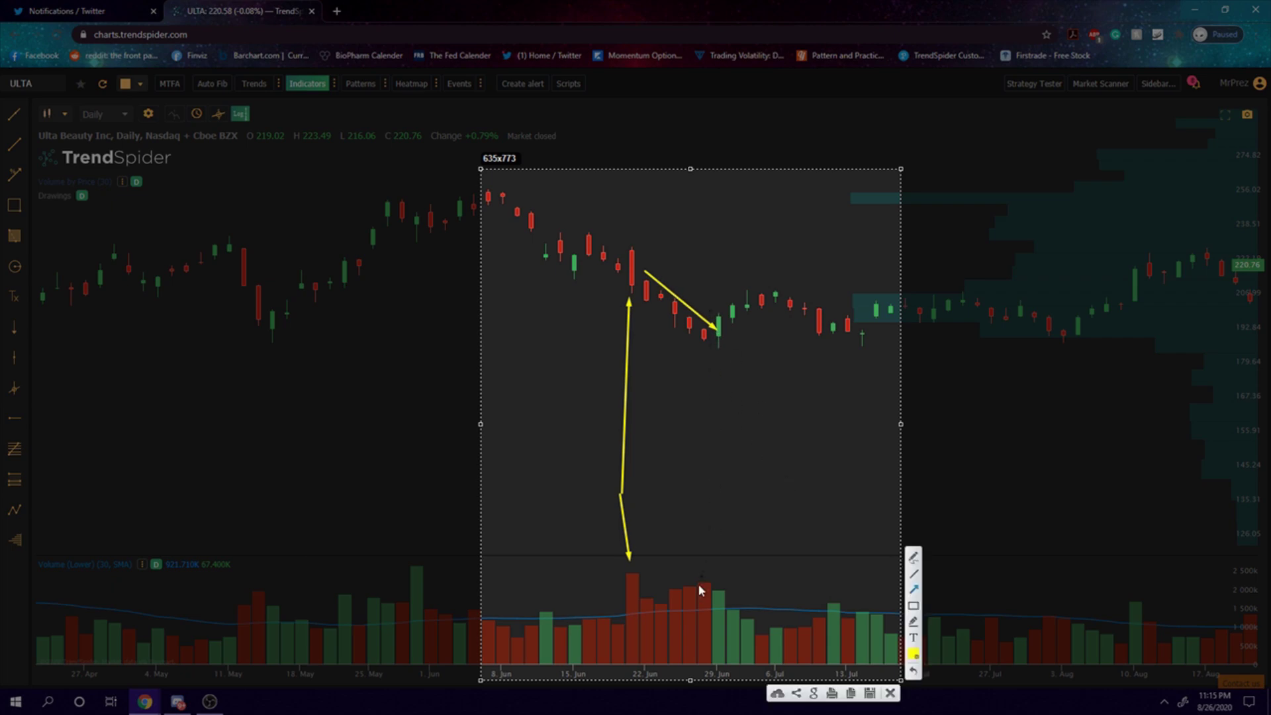
mouse_move(663, 587)
mouse_down()
mouse_move(698, 574)
mouse_move(702, 346)
mouse_move(779, 337)
mouse_up()
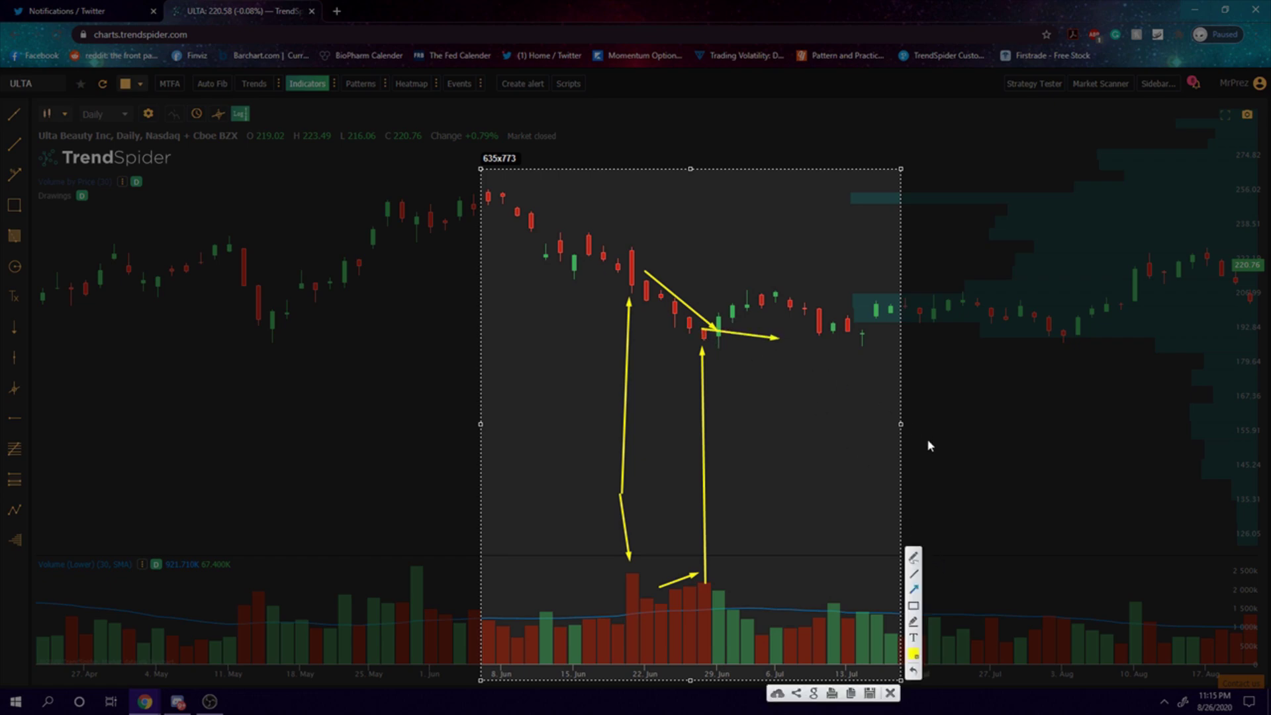
click(914, 671)
click(890, 693)
- Pan the chart to June through early October and capture the August candles and volume
drag(977, 501, 360, 483)
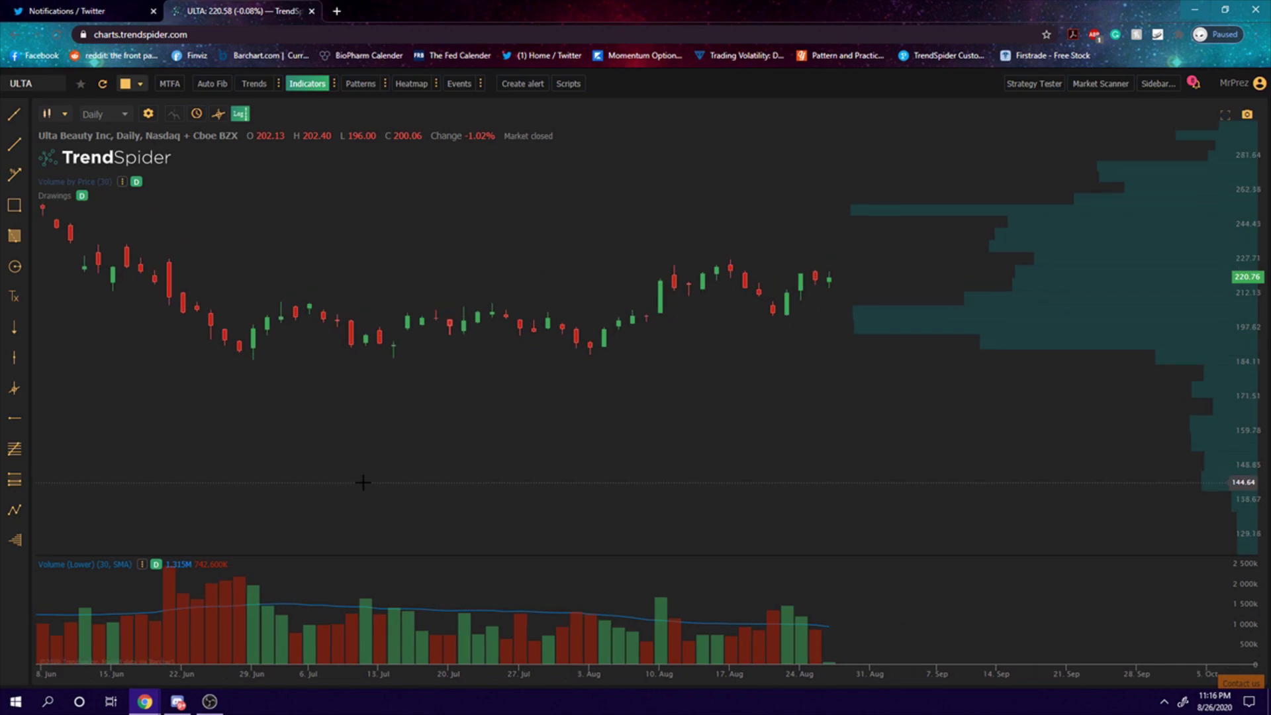
key(Print)
drag(640, 211, 962, 679)
- Mark the late-August green candle and August volume bars with yellow arrows and a short line, then close the capture
click(975, 589)
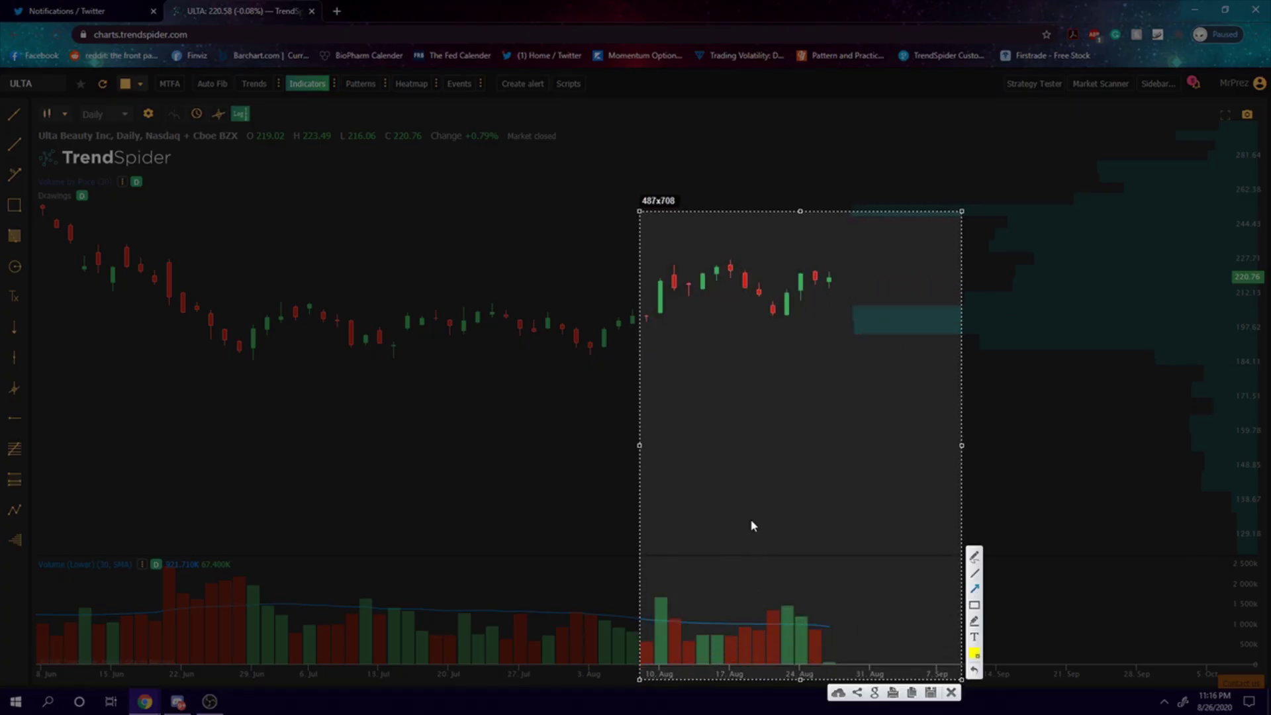
drag(732, 252, 787, 315)
drag(728, 636, 751, 622)
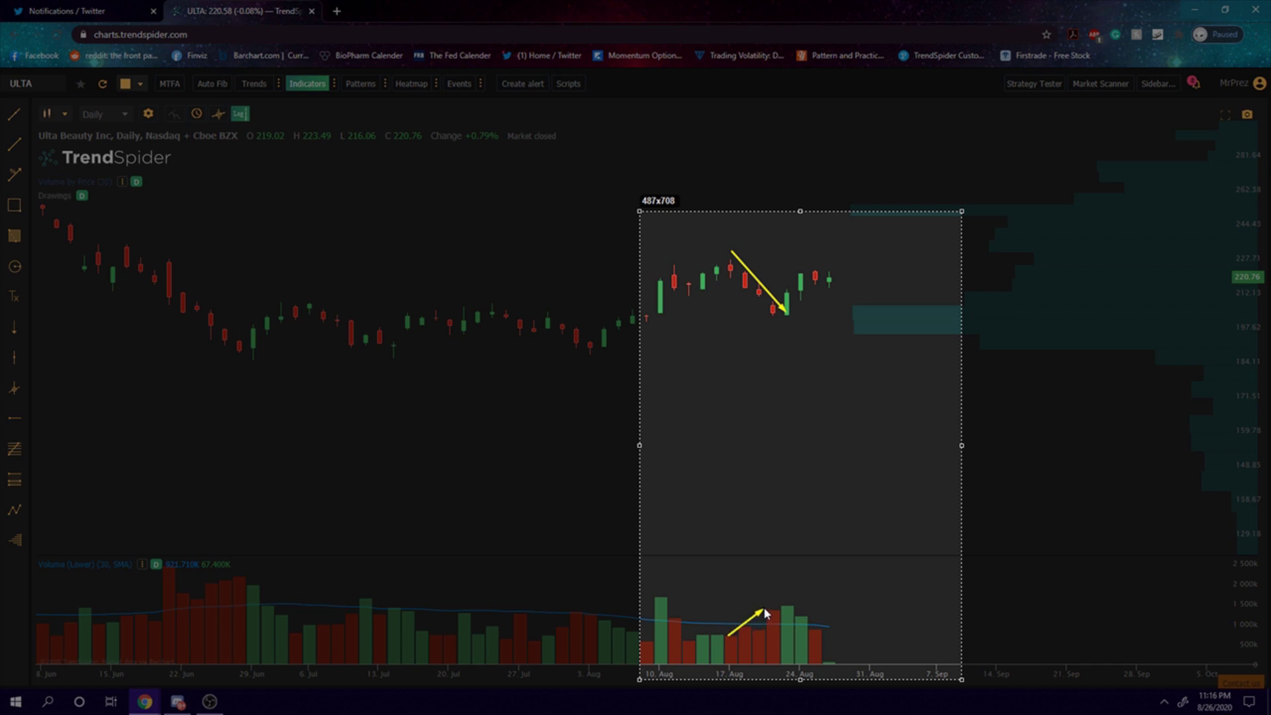
drag(775, 608, 786, 666)
click(976, 616)
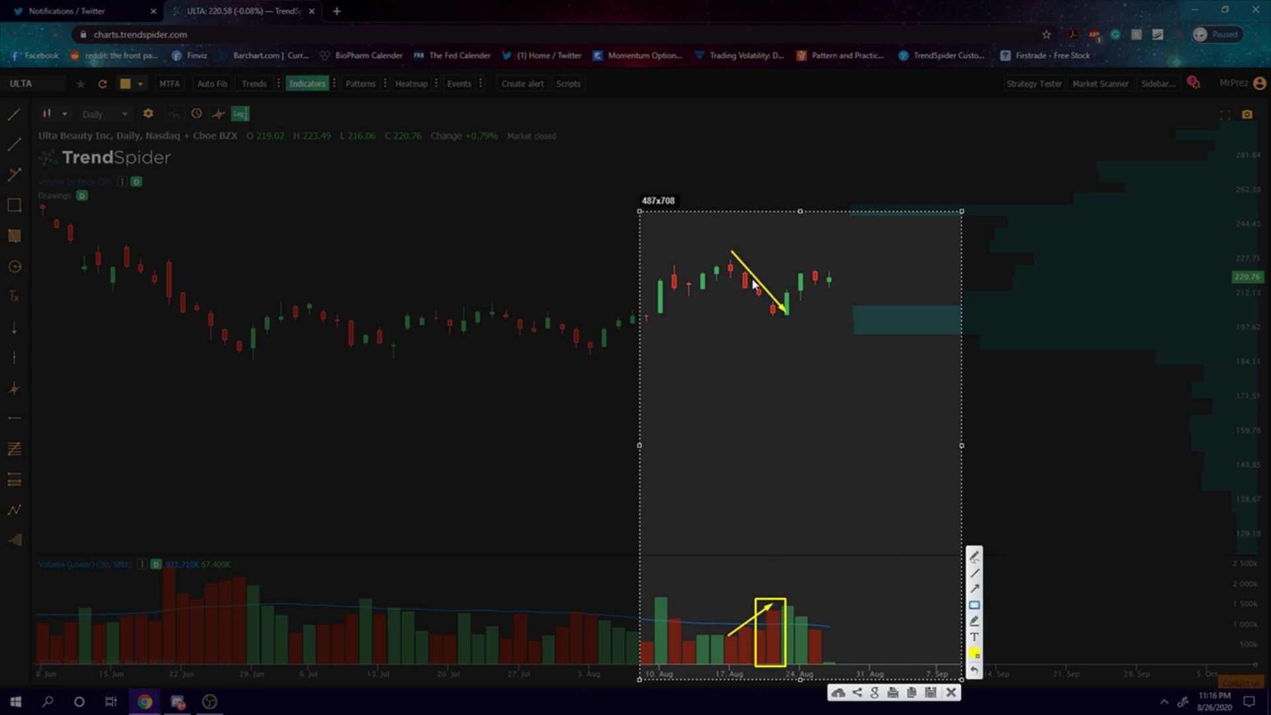
click(755, 301)
mouse_move(753, 303)
mouse_down()
mouse_move(763, 306)
mouse_move(748, 301)
mouse_up()
click(950, 693)
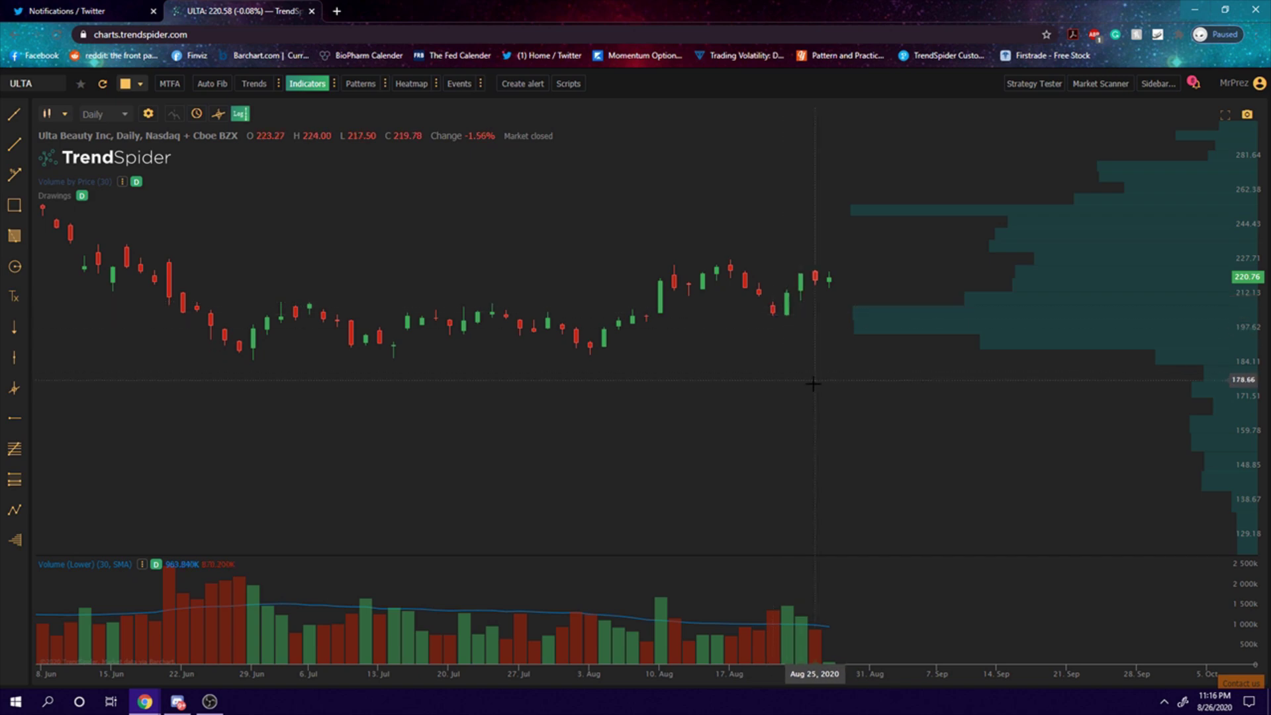
- Zoom and pan the ULTA chart across May to mid-September 2020, settling on early June to late August
scroll(831, 397, up, 2)
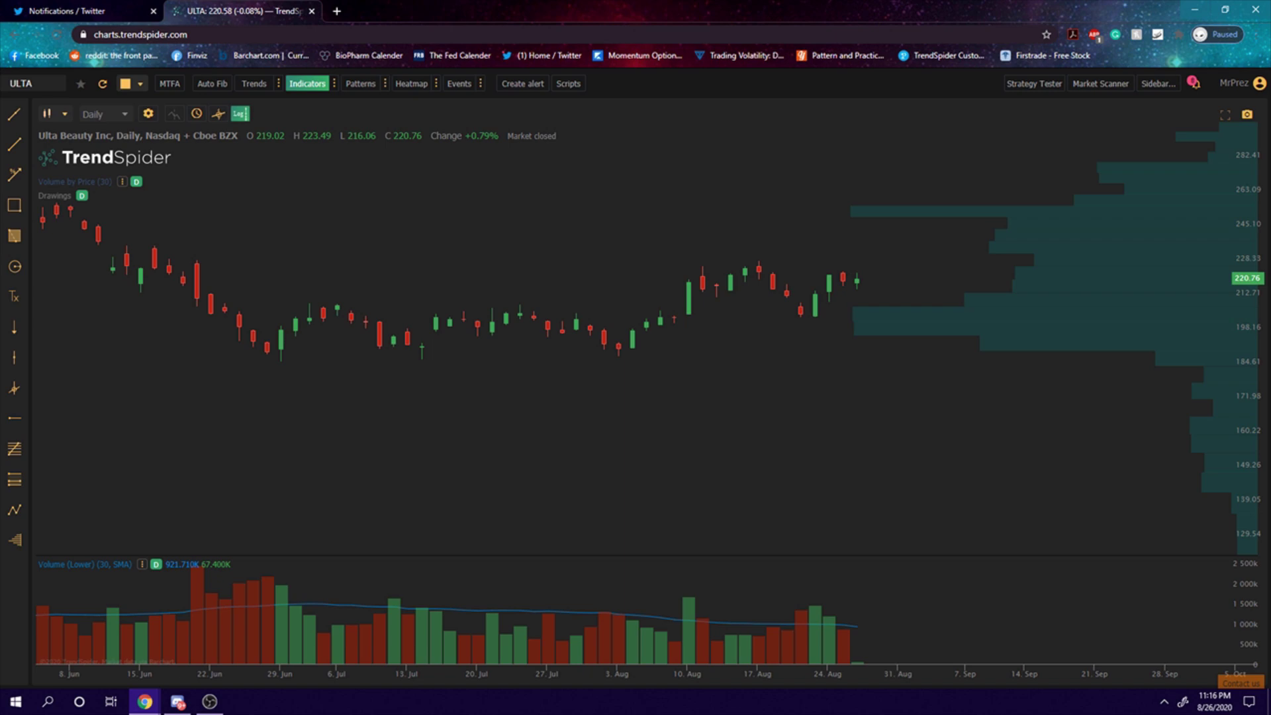
drag(446, 352, 744, 326)
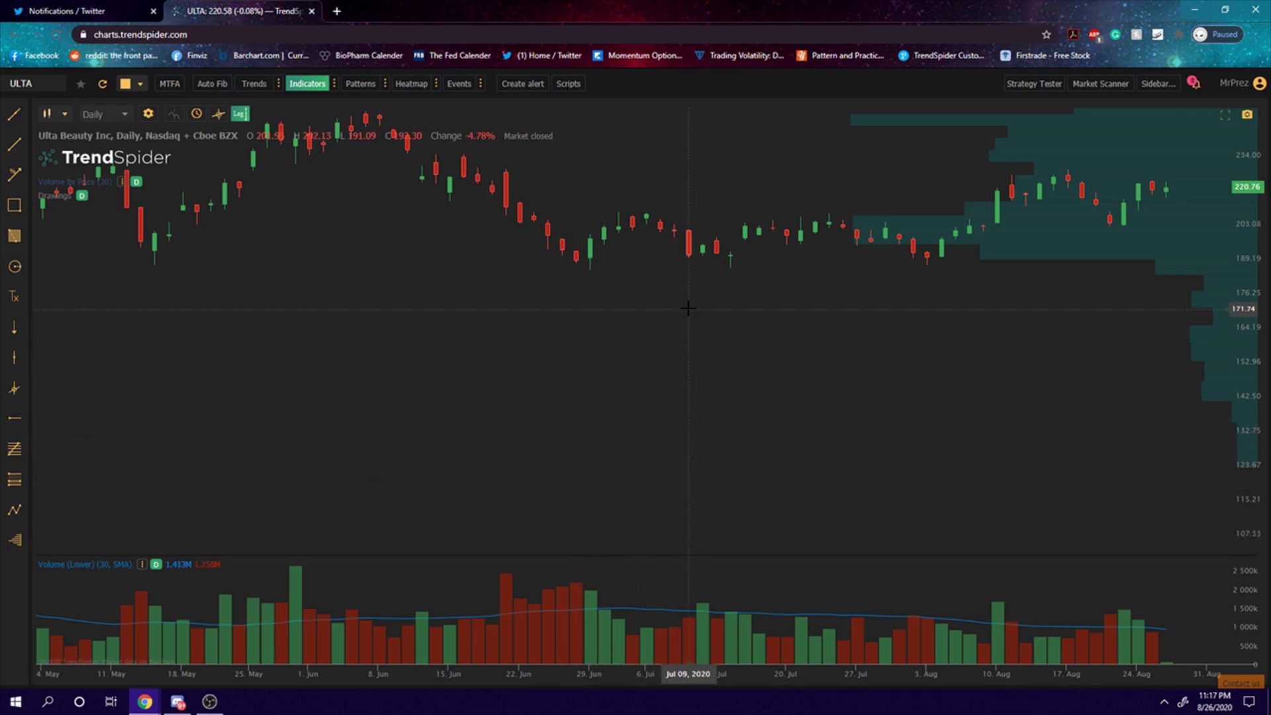
drag(903, 287, 769, 386)
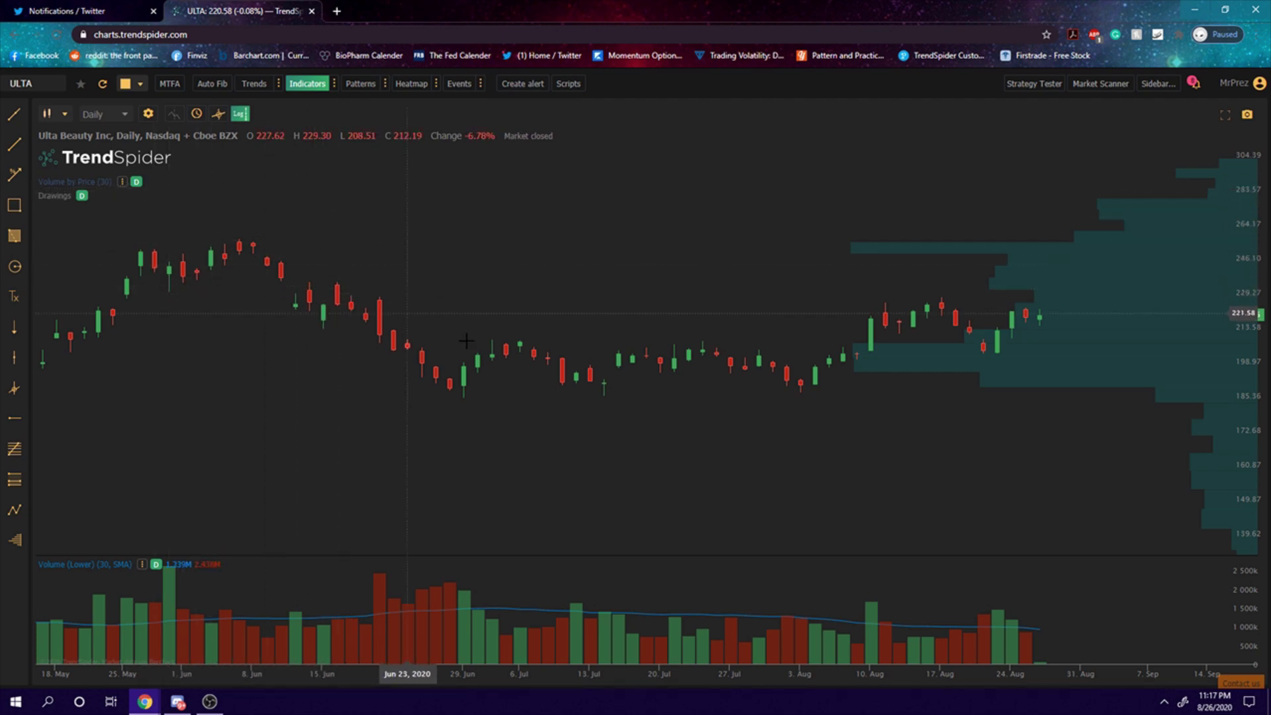
drag(655, 258, 511, 256)
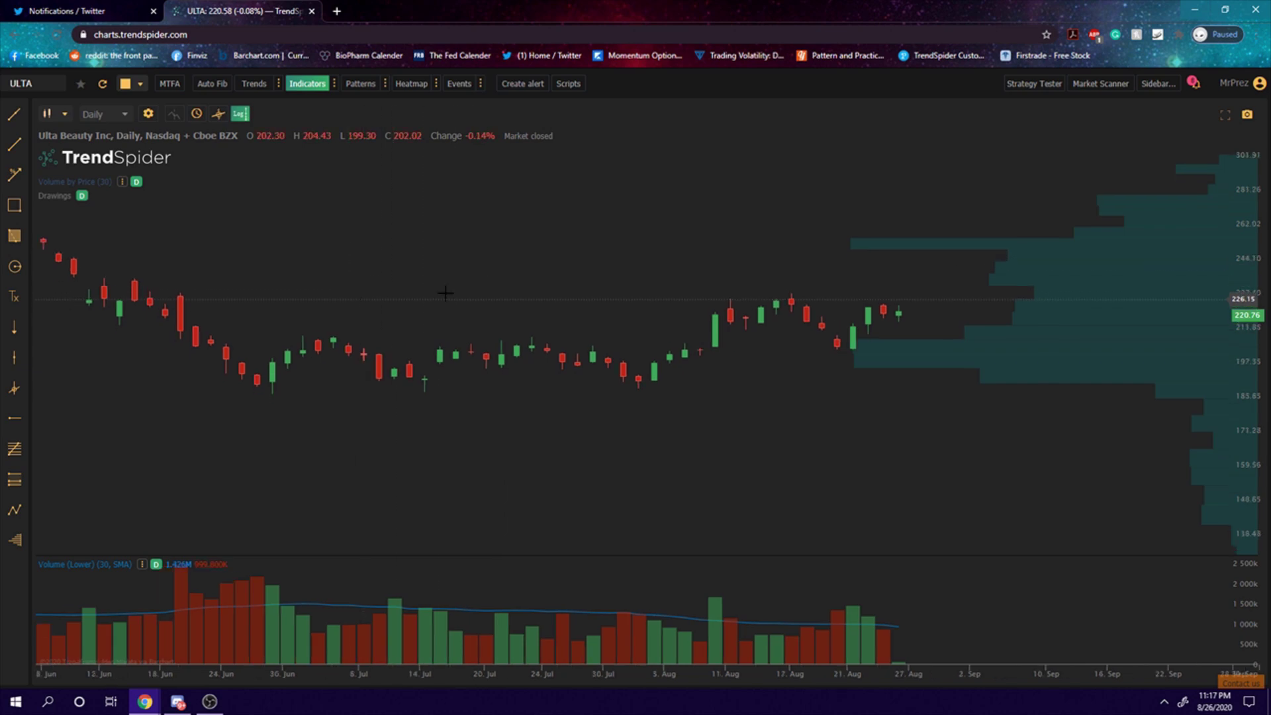
scroll(588, 193, down, 3)
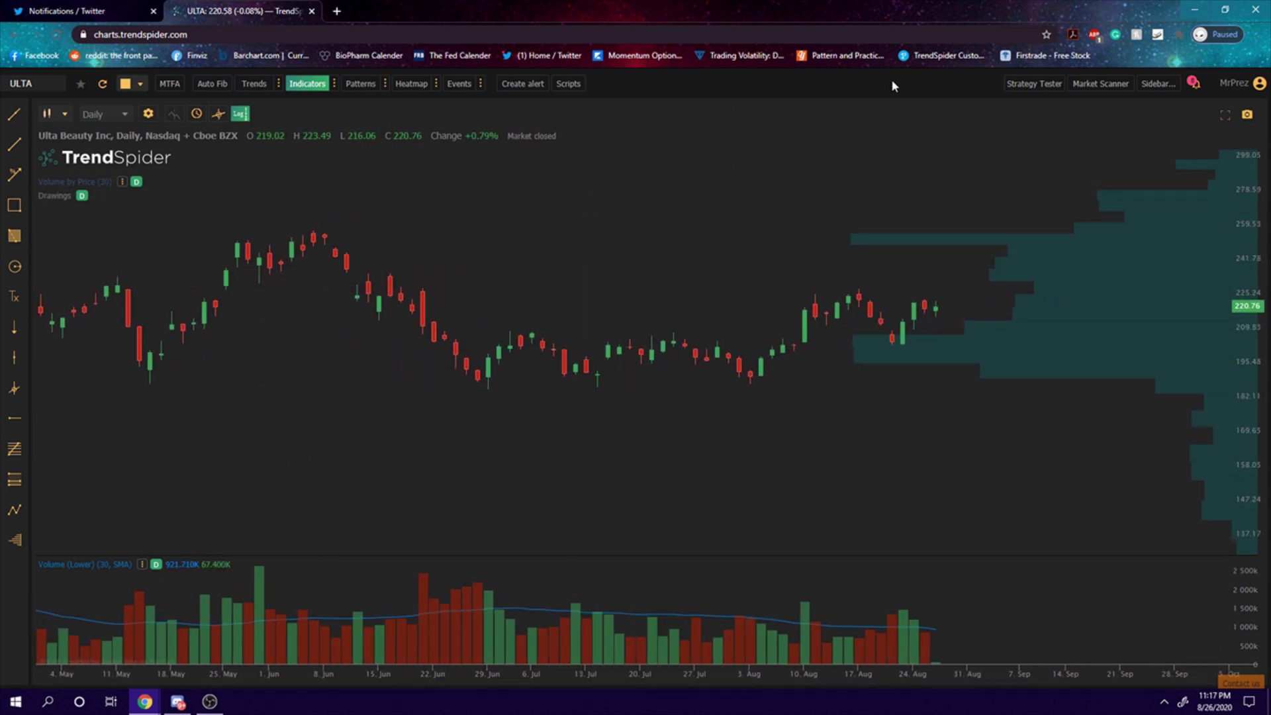